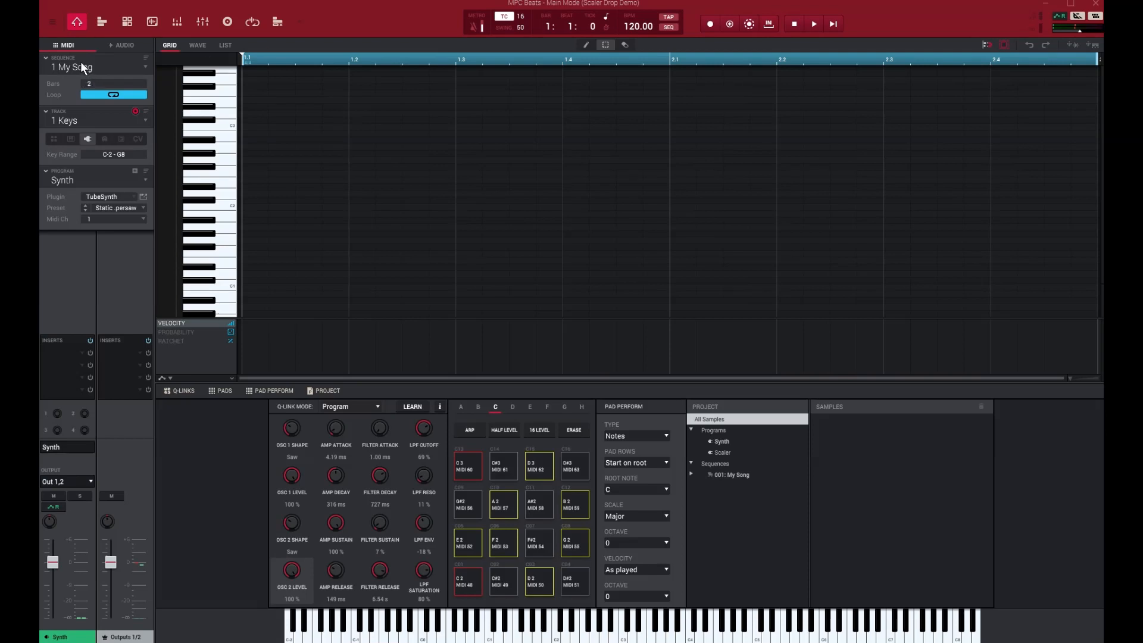
pyautogui.click(148, 66)
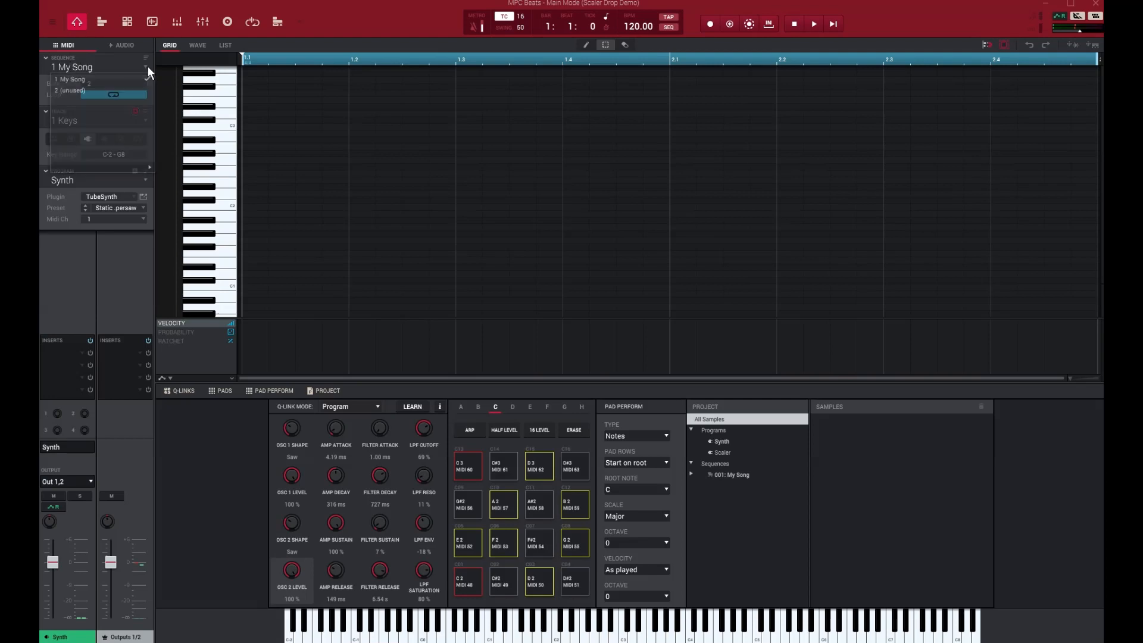
pyautogui.click(148, 66)
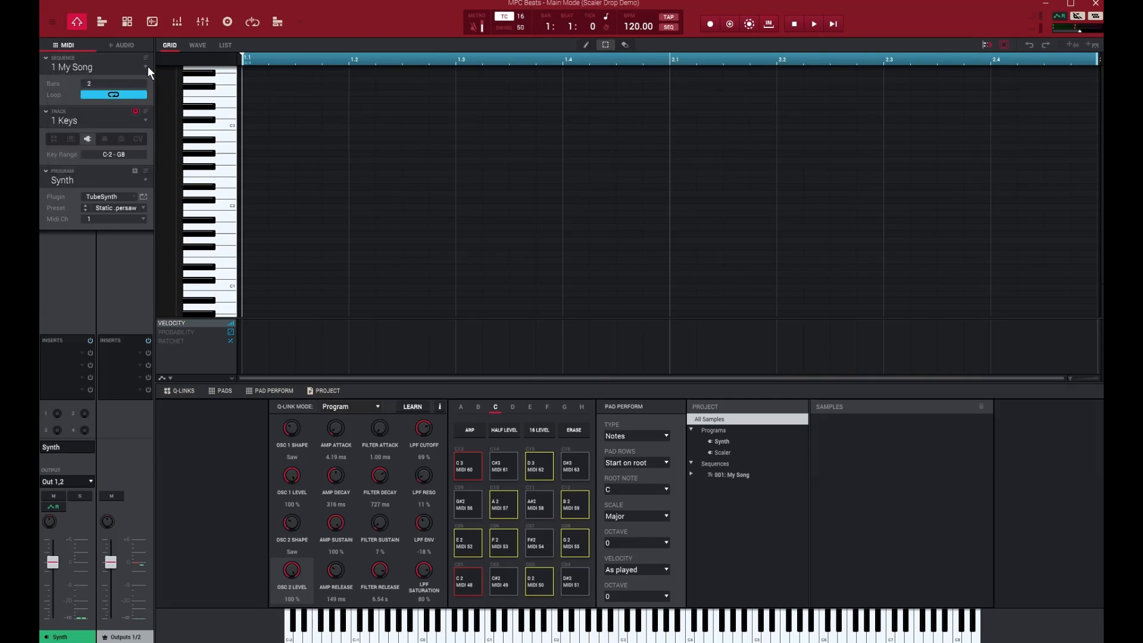
pyautogui.click(145, 122)
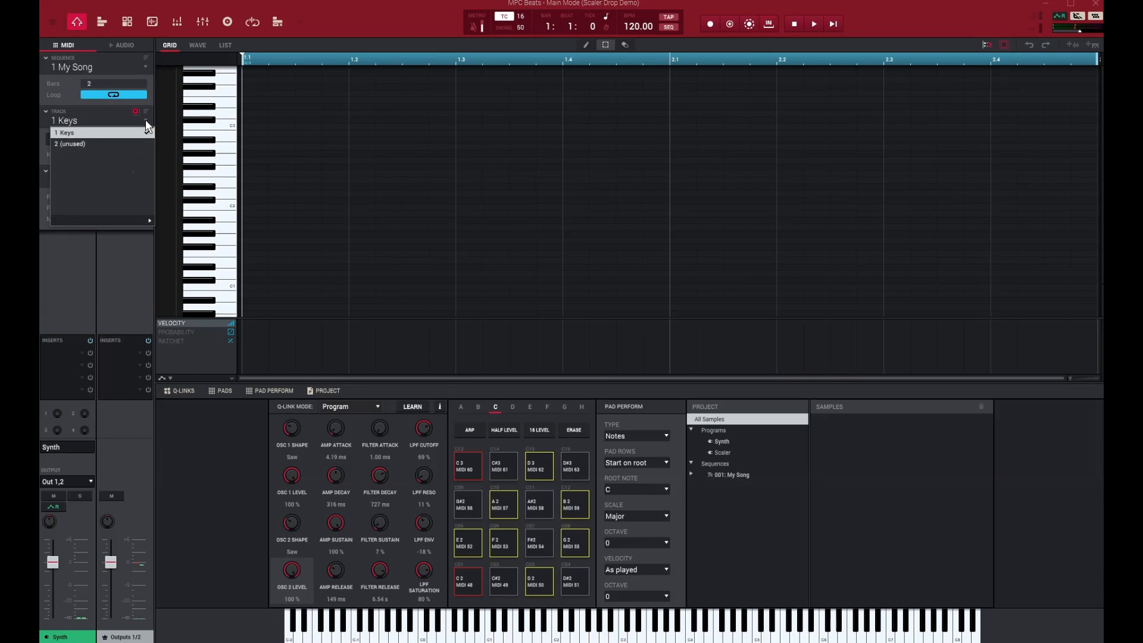
pyautogui.click(146, 121)
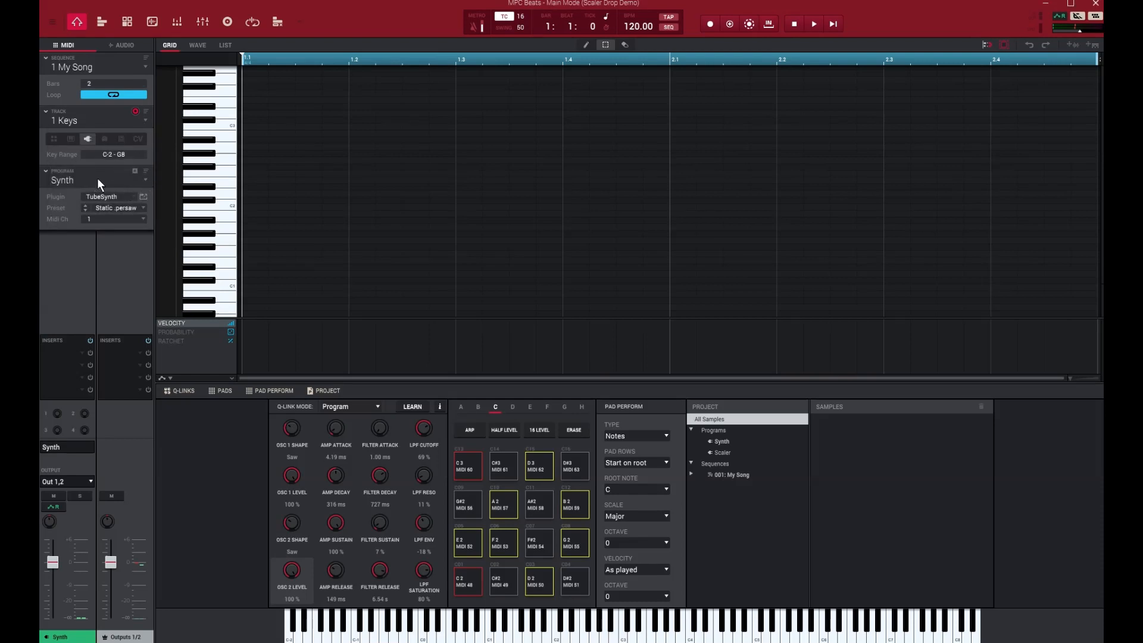
pyautogui.click(146, 179)
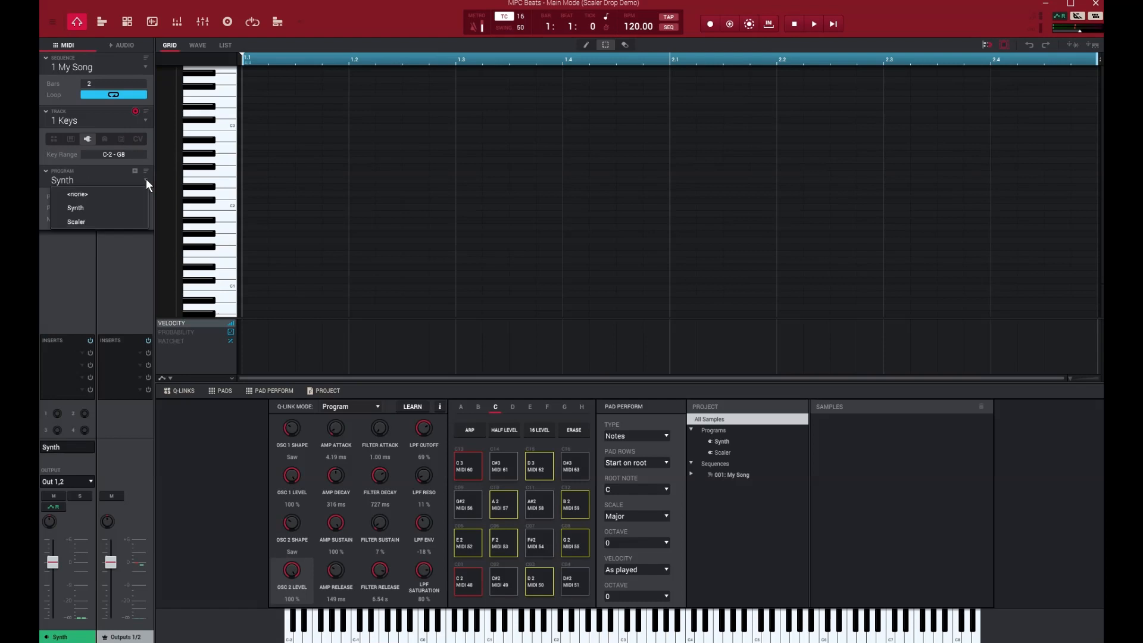
pyautogui.click(75, 207)
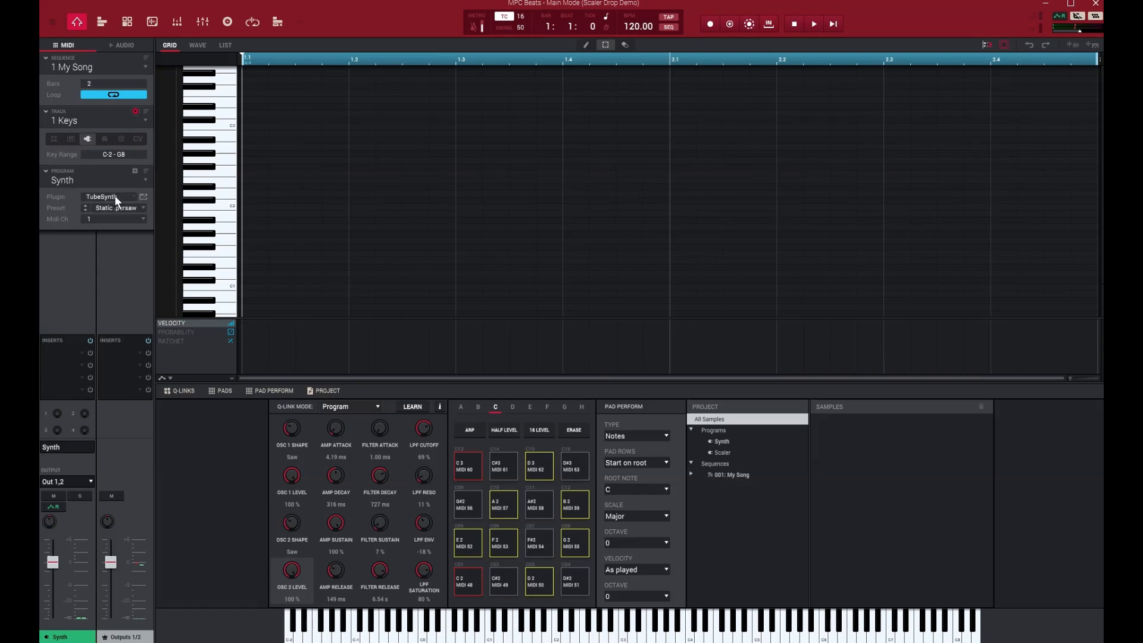
# Assign the Scaler program to the Keys track and open the Scaler 2 plugin window with its settings hidden
pyautogui.click(145, 179)
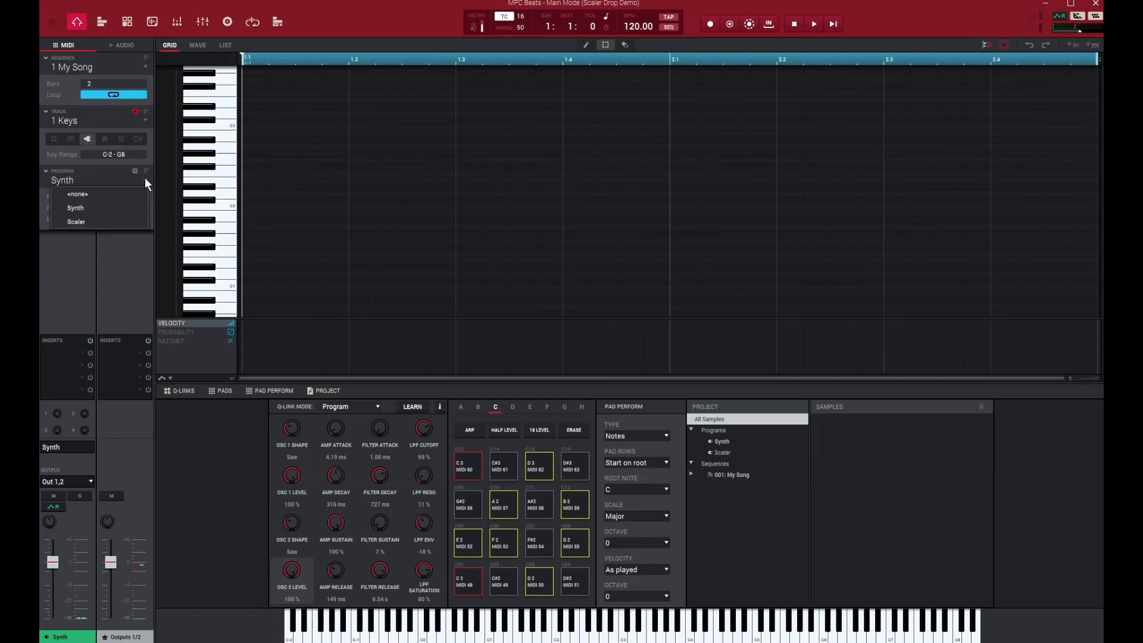
pyautogui.click(77, 222)
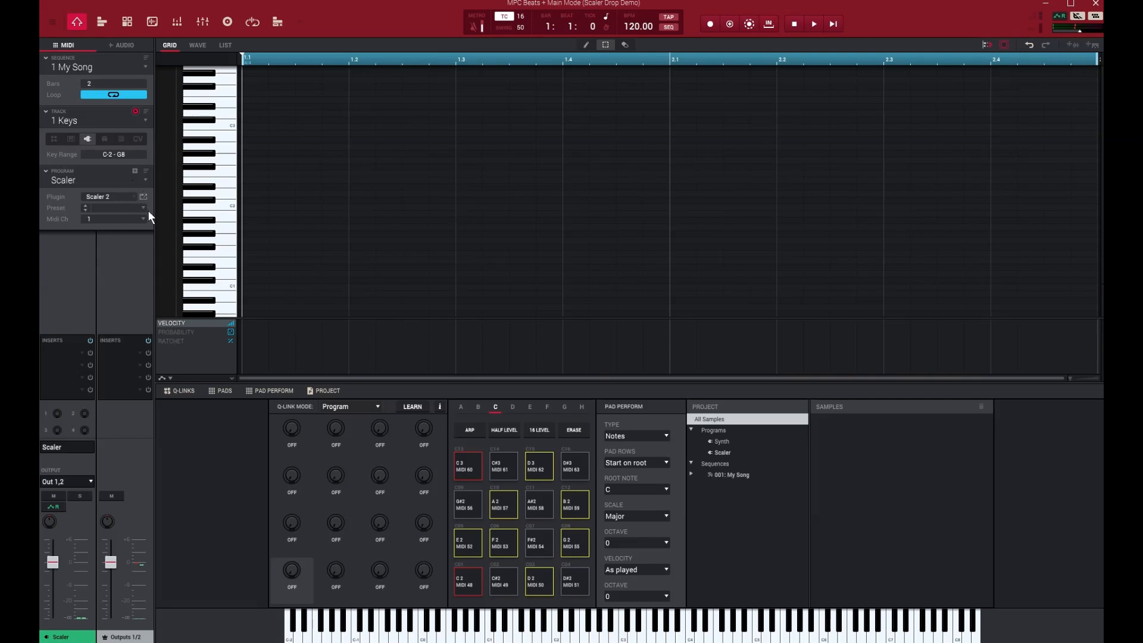
pyautogui.click(142, 196)
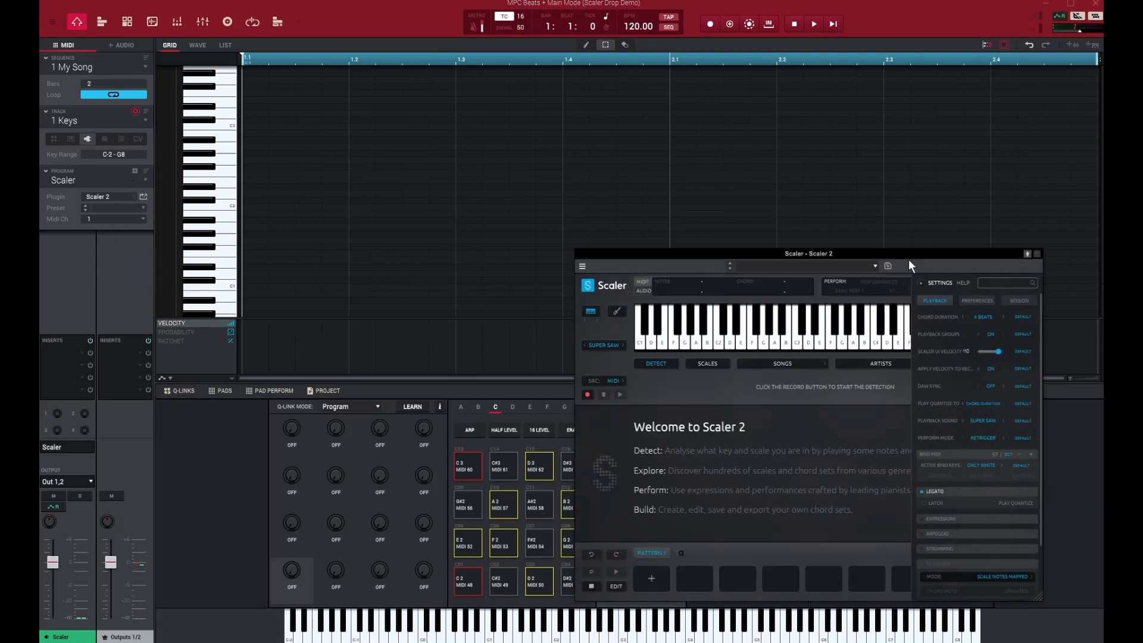
pyautogui.moveTo(912, 252); pyautogui.dragTo(867, 230)
pyautogui.click(900, 271)
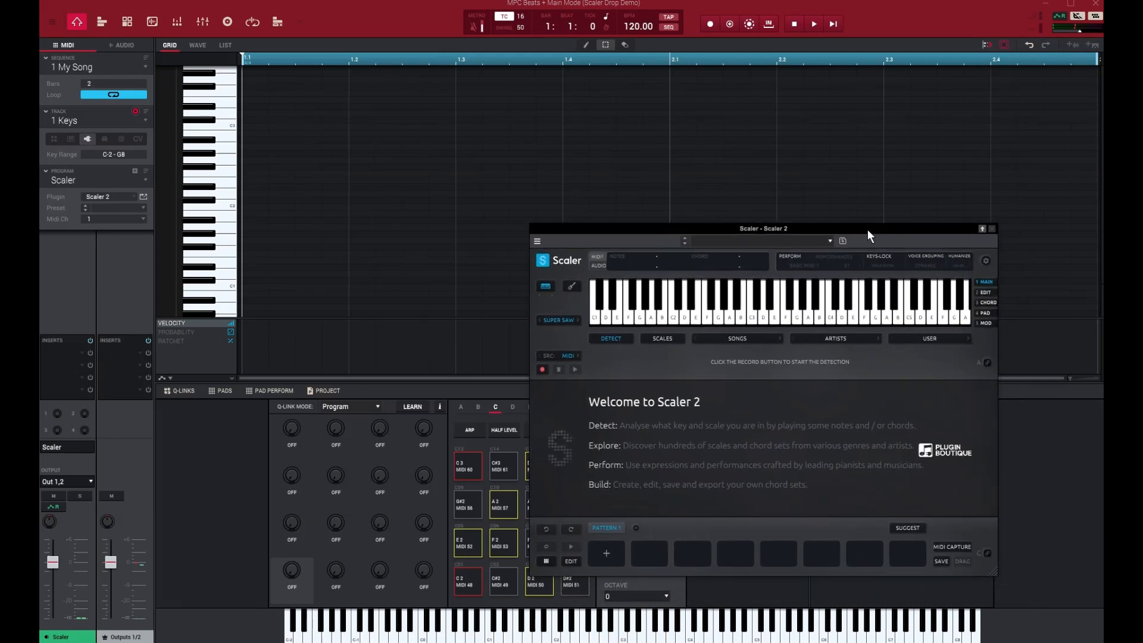
# Load the C Major scale in Scaler and audition its G maj and F maj chords
pyautogui.click(665, 337)
pyautogui.click(616, 402)
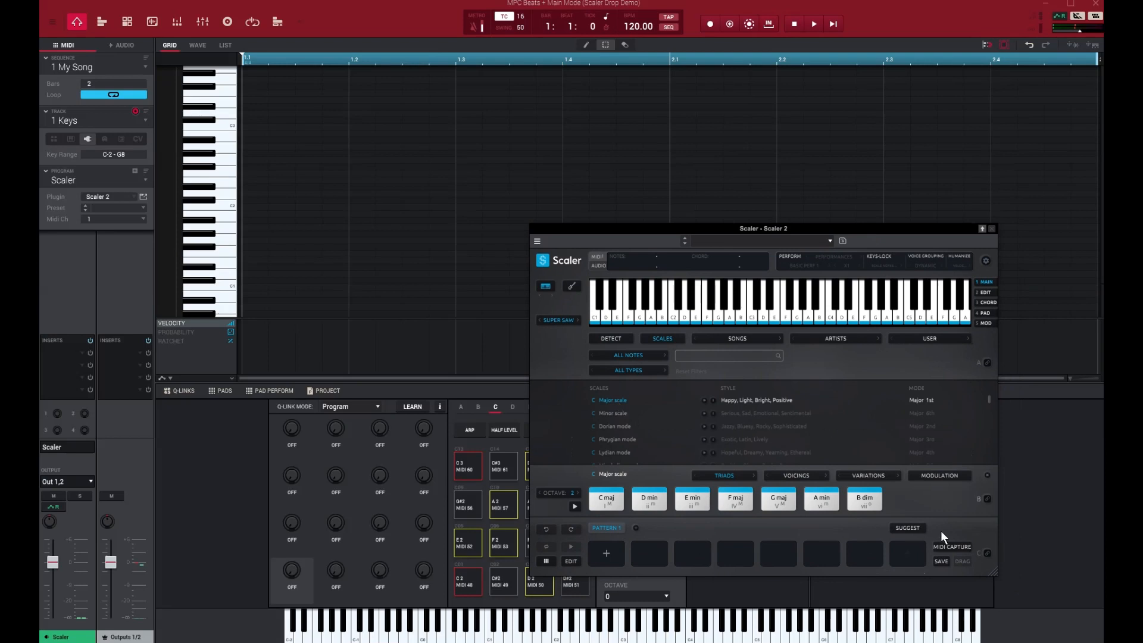
pyautogui.click(809, 502)
pyautogui.click(781, 502)
pyautogui.click(742, 502)
# Enable Perform with the Arpeggio articulation and audition the B dim chord
pyautogui.click(795, 256)
pyautogui.click(831, 257)
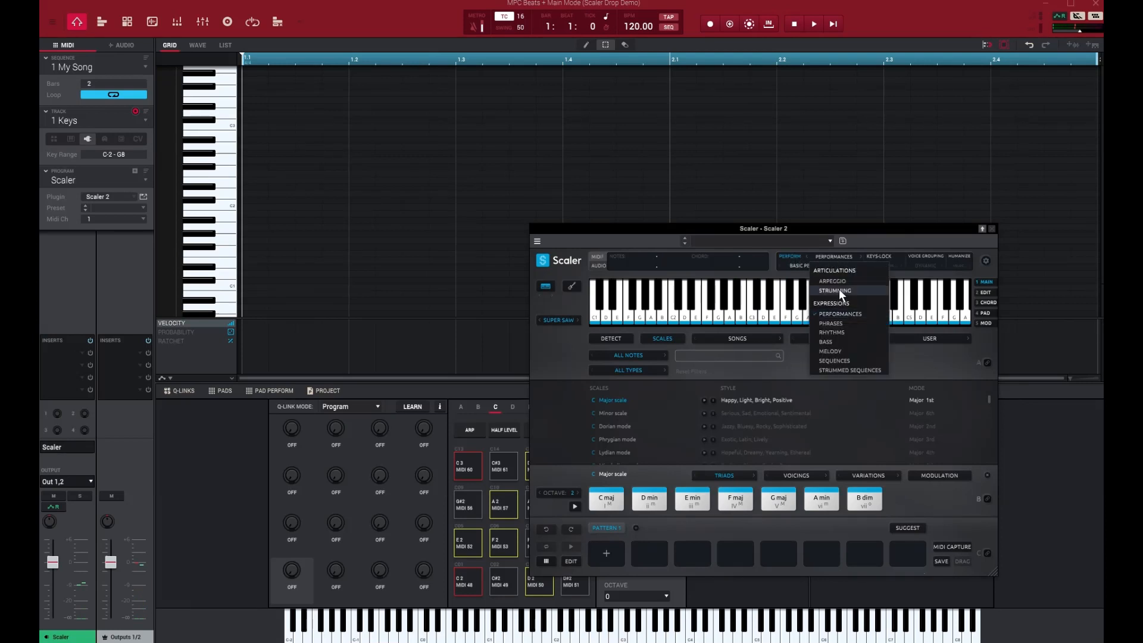
pyautogui.click(835, 281)
pyautogui.click(880, 501)
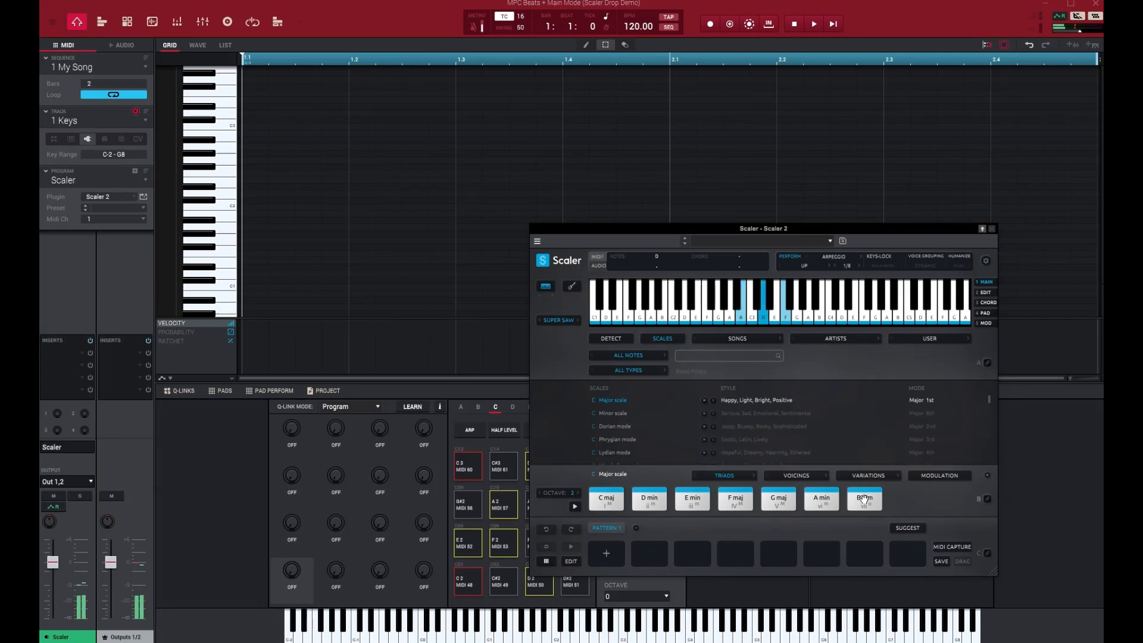
# Set the arpeggio direction to Down and audition the A min chord
pyautogui.click(803, 266)
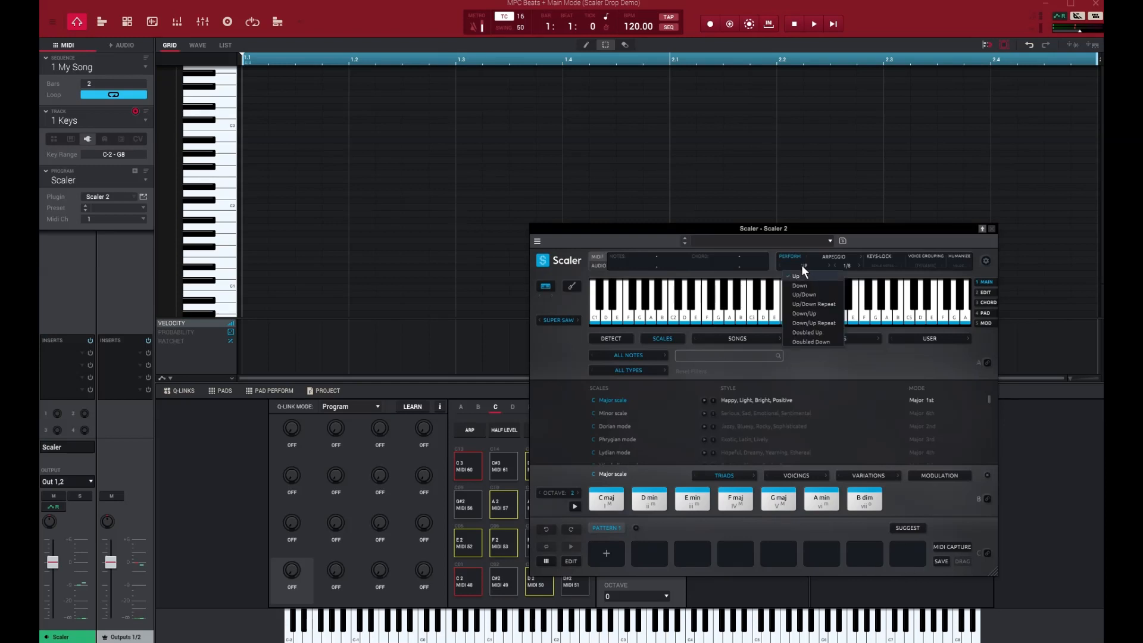
pyautogui.click(805, 286)
pyautogui.click(818, 502)
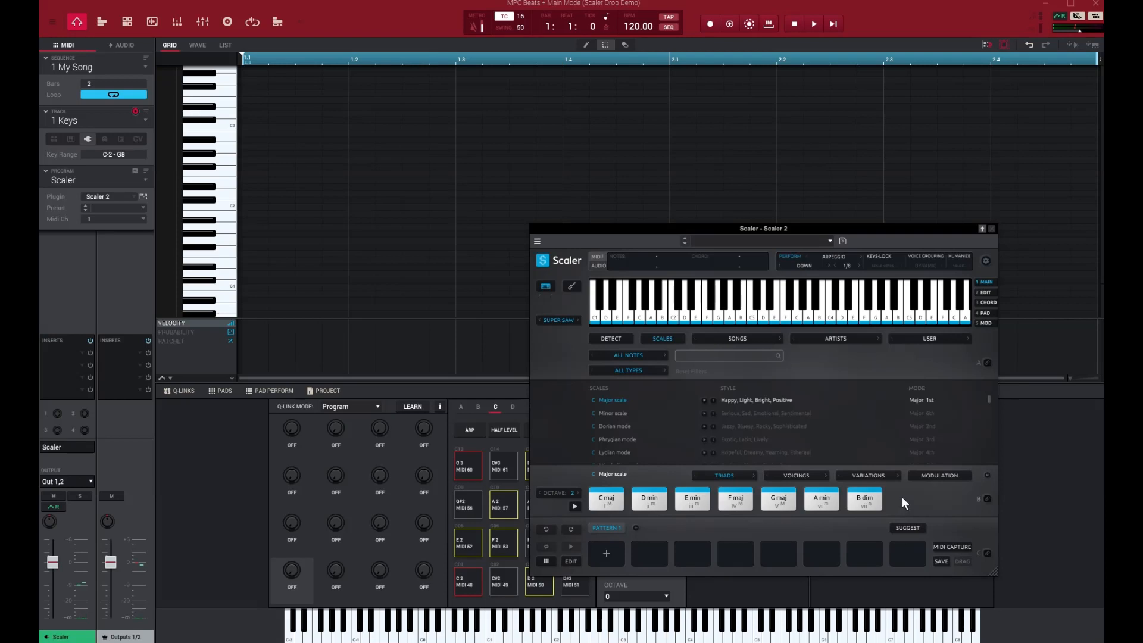
# Audition the G maj, A min, B dim and E min chords with the descending arpeggio
pyautogui.click(778, 501)
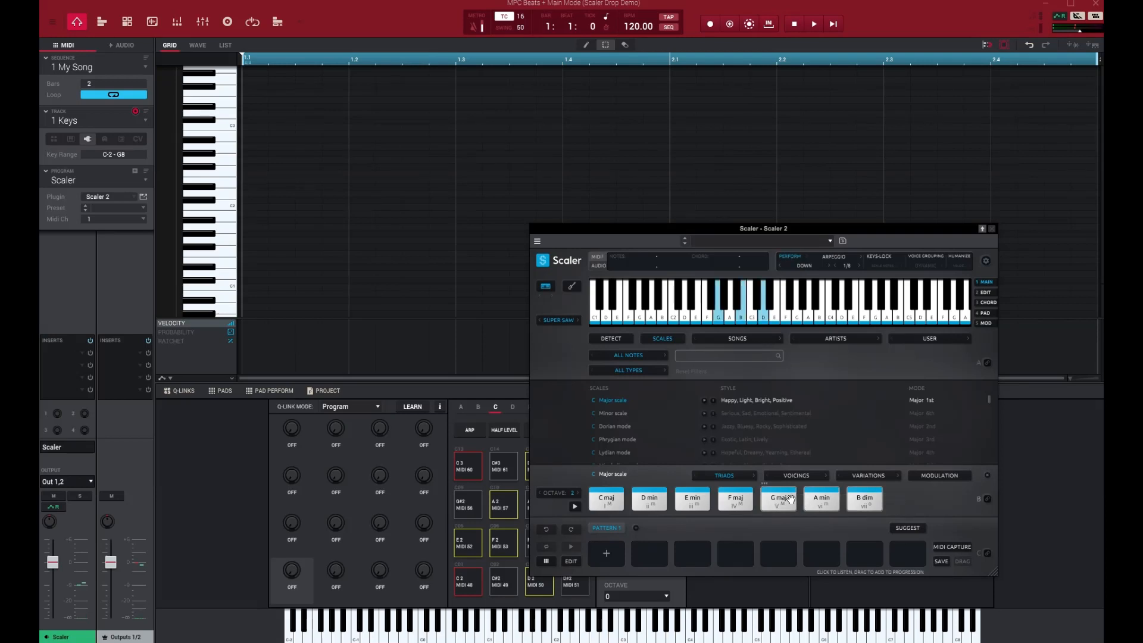
pyautogui.click(821, 501)
pyautogui.click(864, 501)
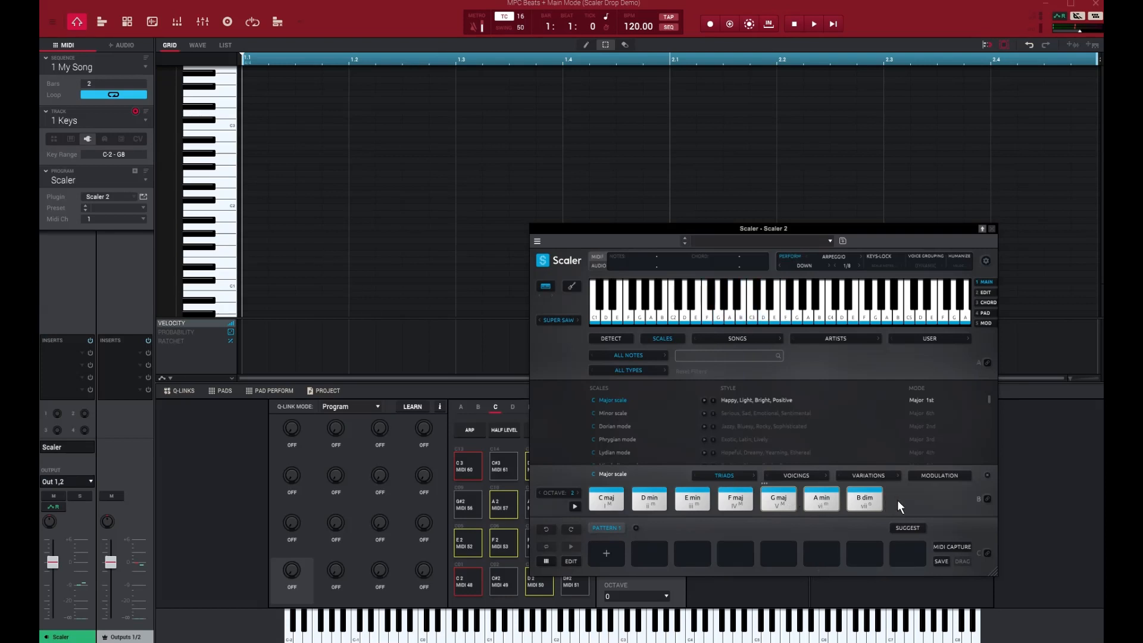
pyautogui.click(690, 498)
pyautogui.click(774, 497)
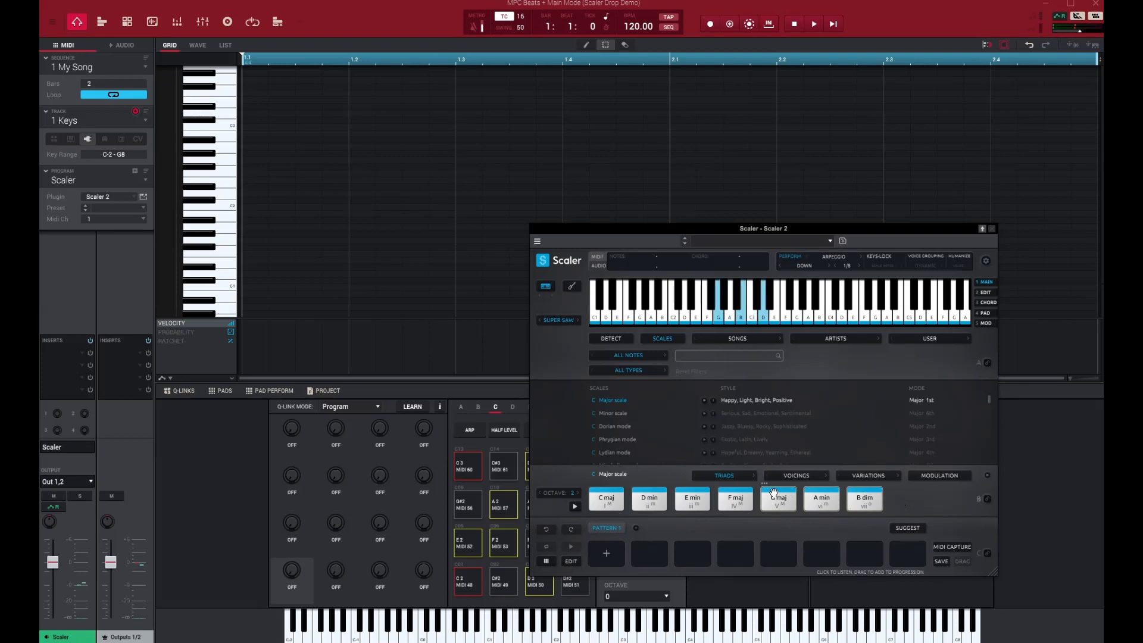
pyautogui.click(821, 500)
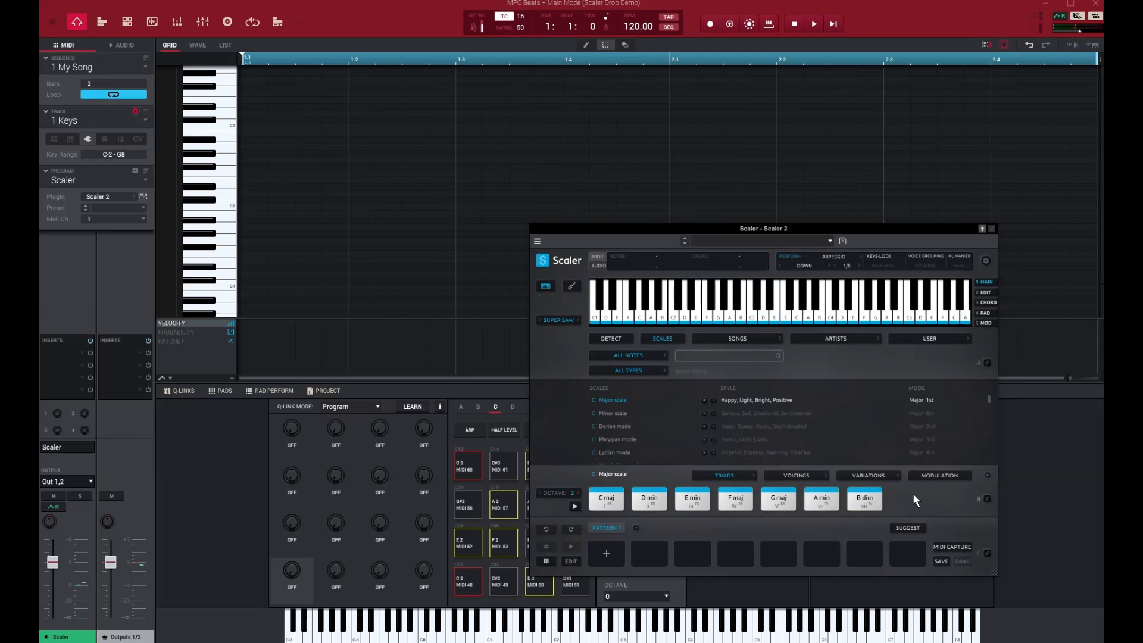
# Reposition and enlarge the Scaler window, and select the B dim, A min and G maj chords in that order
pyautogui.moveTo(832, 229); pyautogui.dragTo(693, 159)
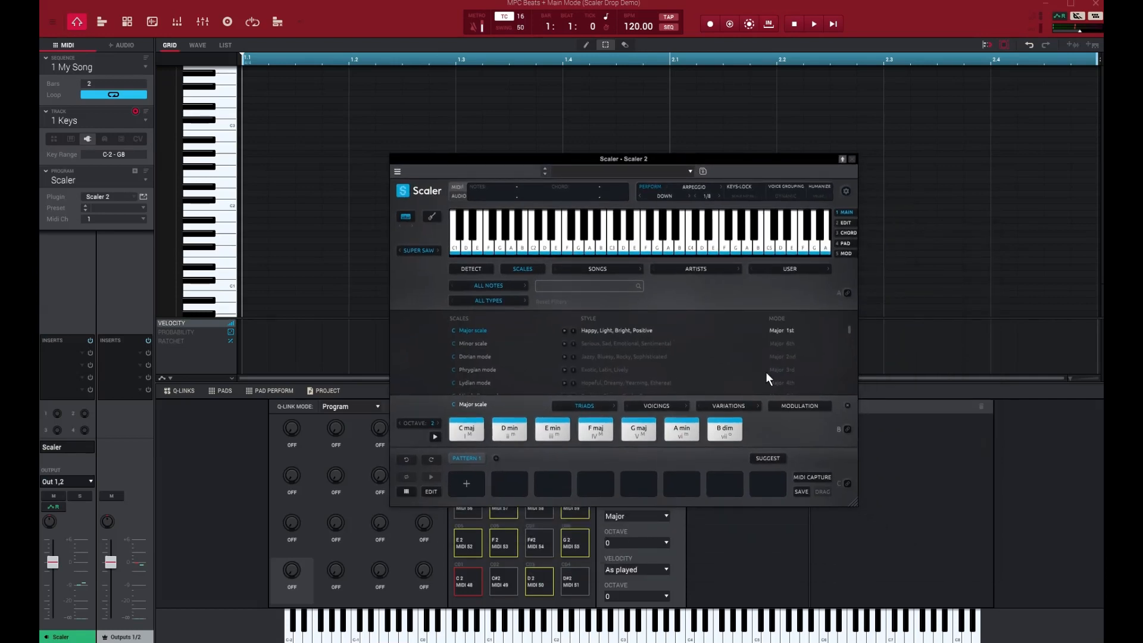
pyautogui.moveTo(854, 503); pyautogui.dragTo(979, 589)
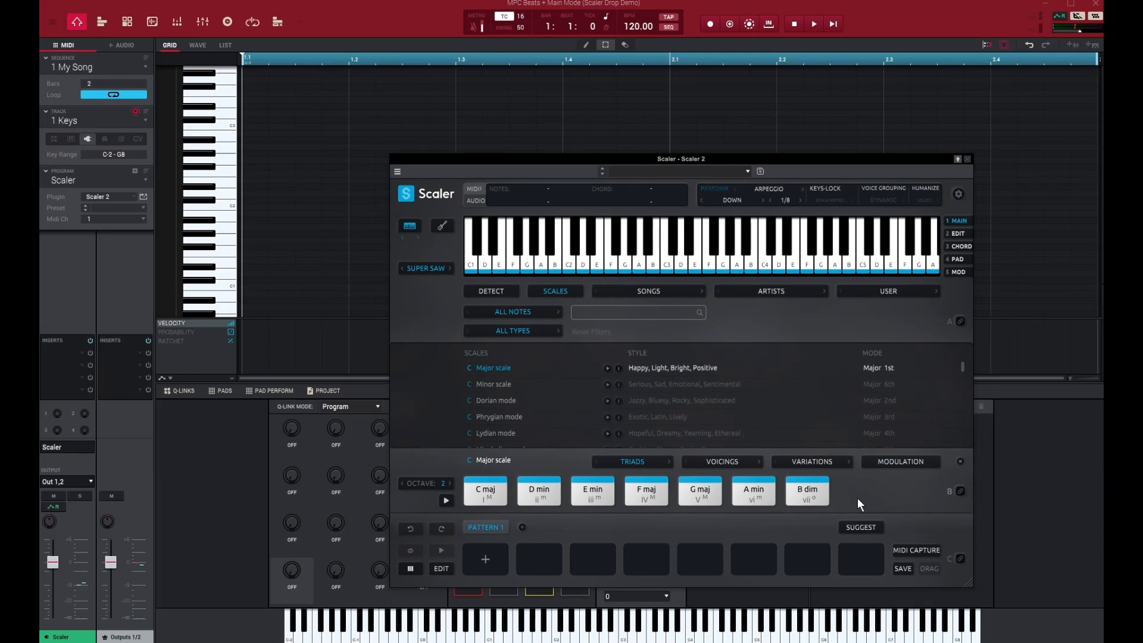
pyautogui.click(827, 498)
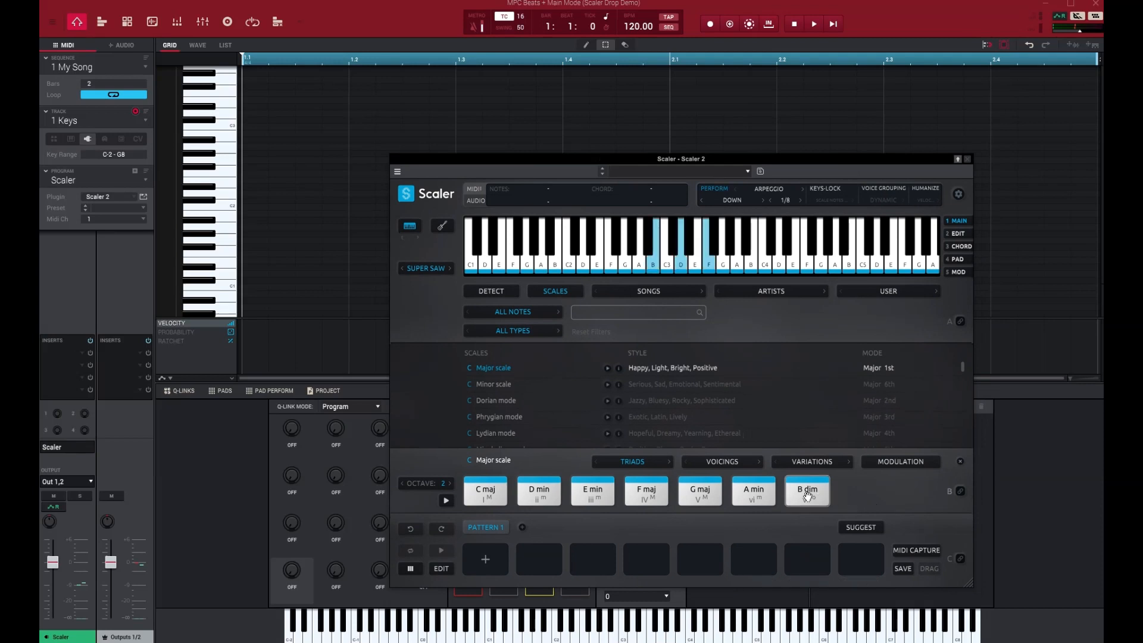
pyautogui.click(749, 488)
pyautogui.click(697, 489)
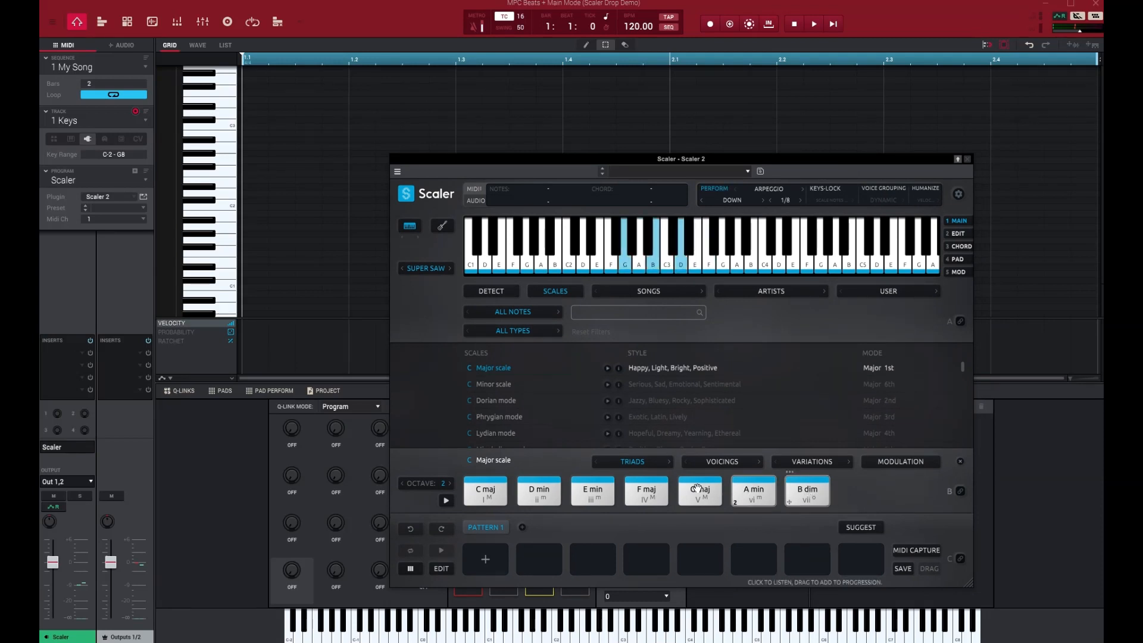
pyautogui.click(698, 488)
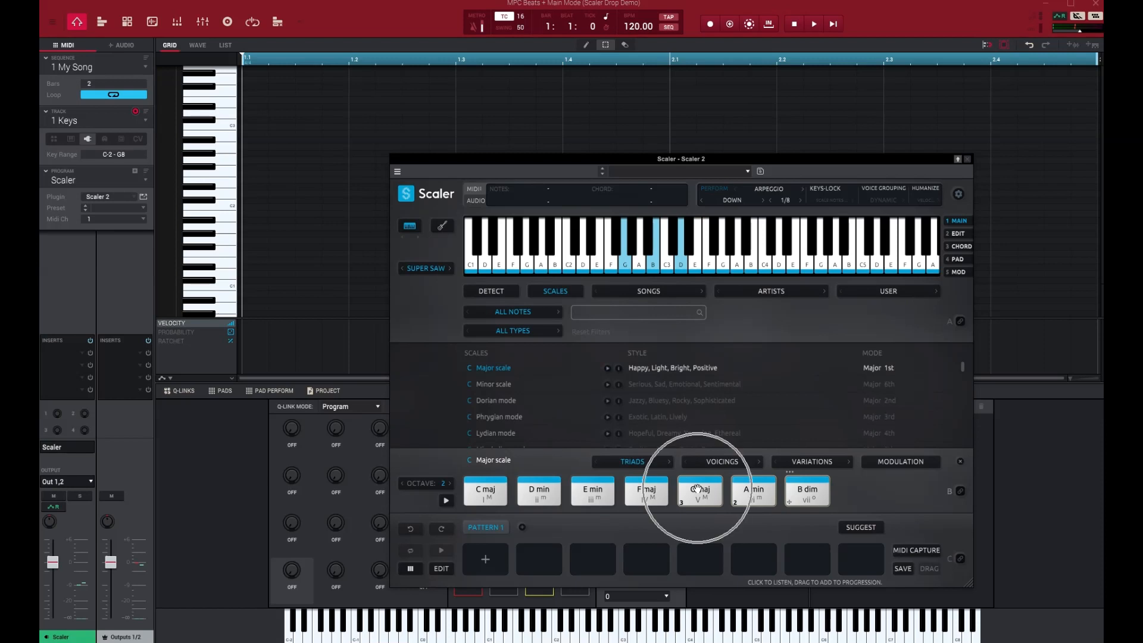
# Preview the three selected chords as a progression
pyautogui.click(789, 504)
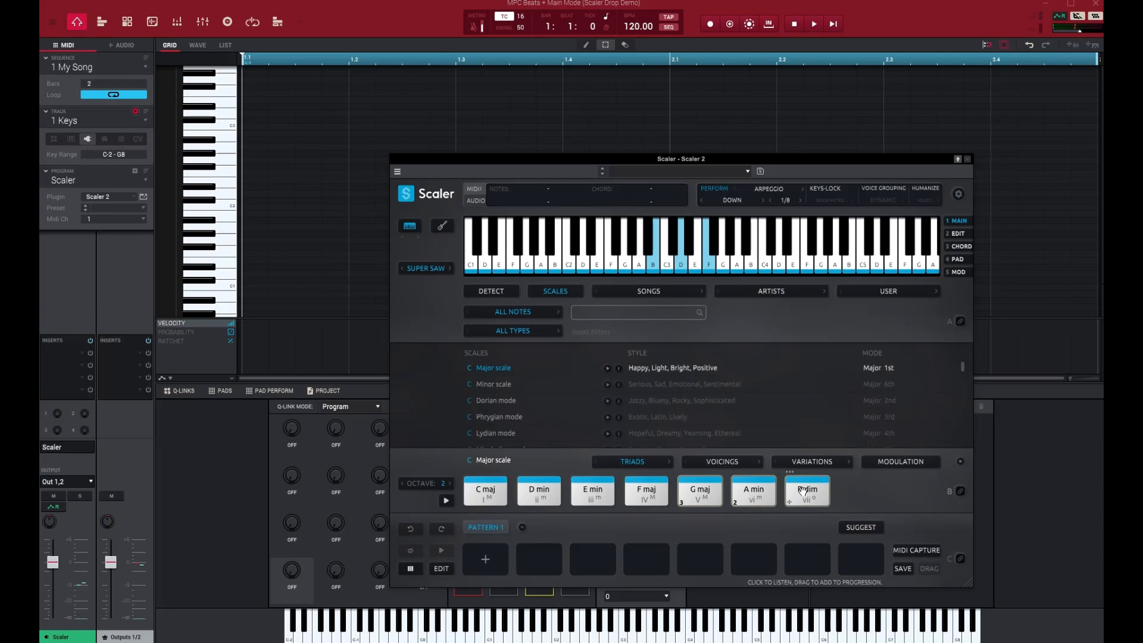
pyautogui.rightClick(803, 490)
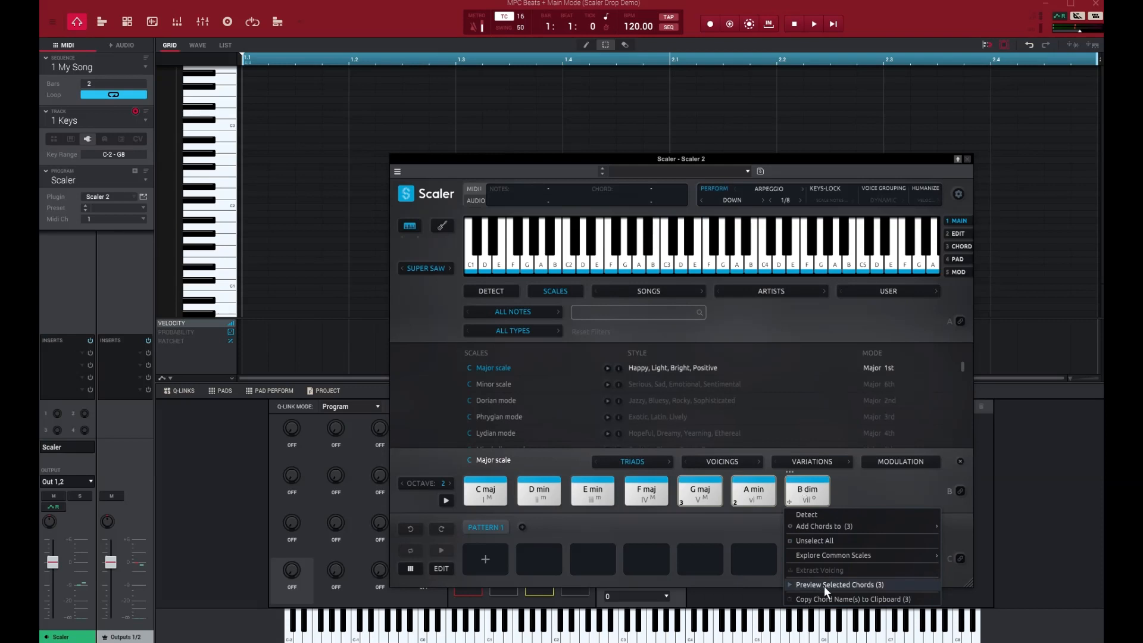
pyautogui.click(855, 585)
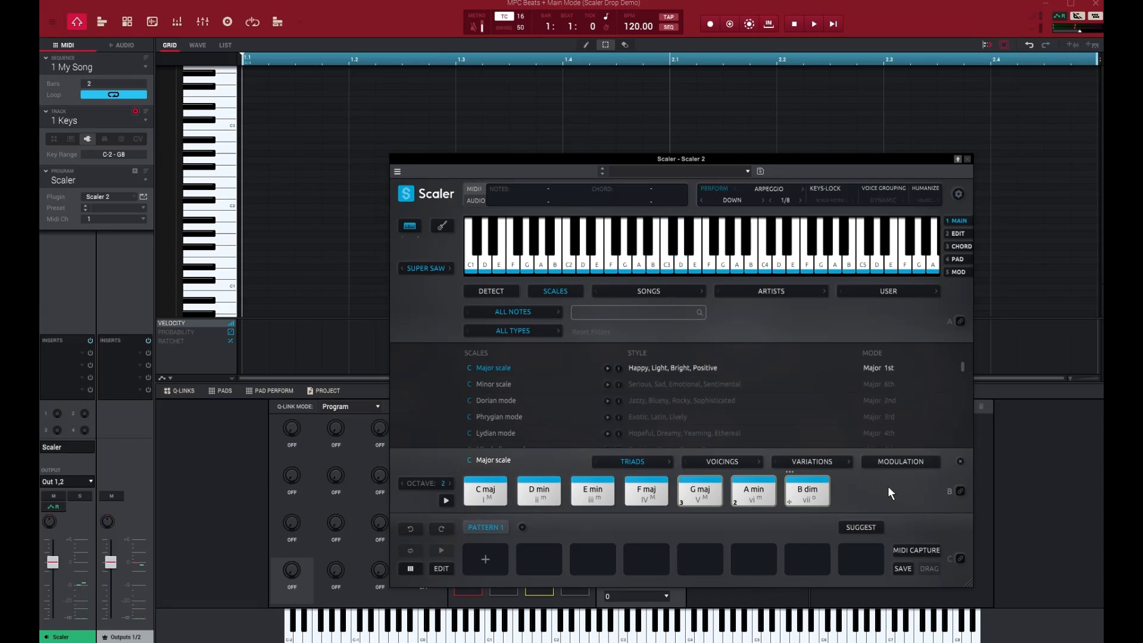
# Drop the three selected Scaler chords onto the MPC note grid as MIDI and close the plugin window
pyautogui.click(747, 500)
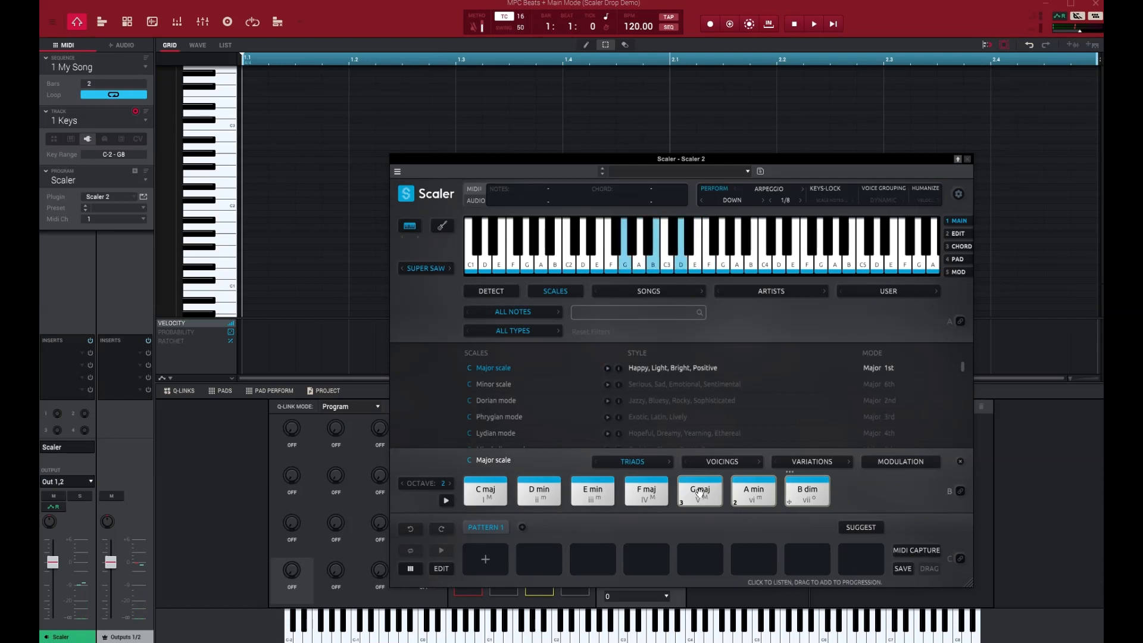
pyautogui.click(791, 502)
pyautogui.click(700, 489)
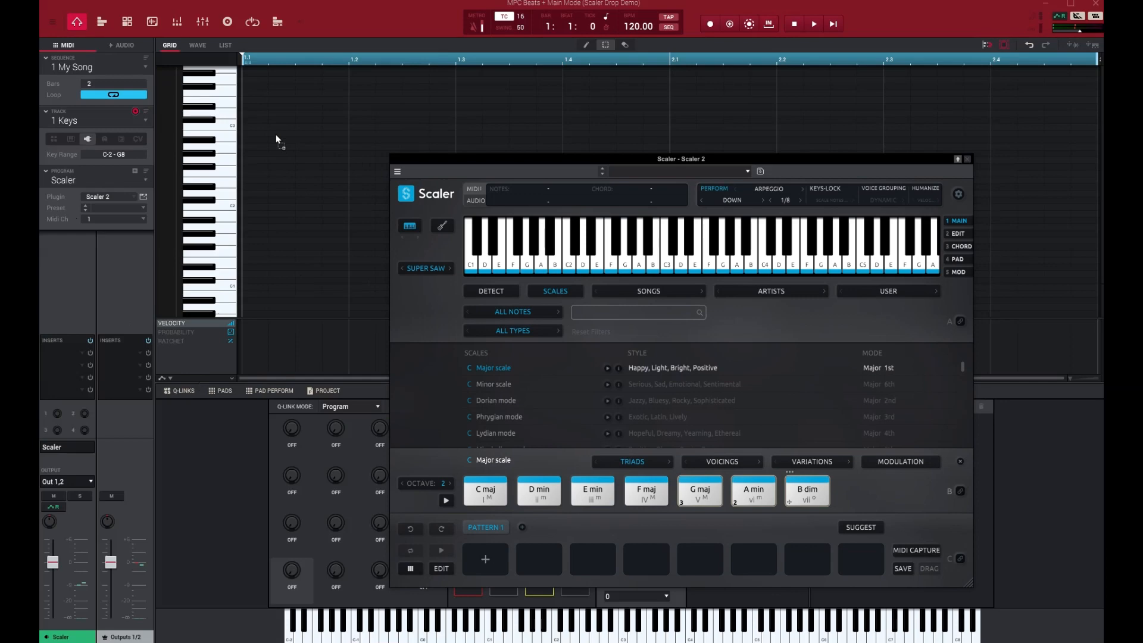
pyautogui.scroll(-4, 276, 134)
pyautogui.click(969, 158)
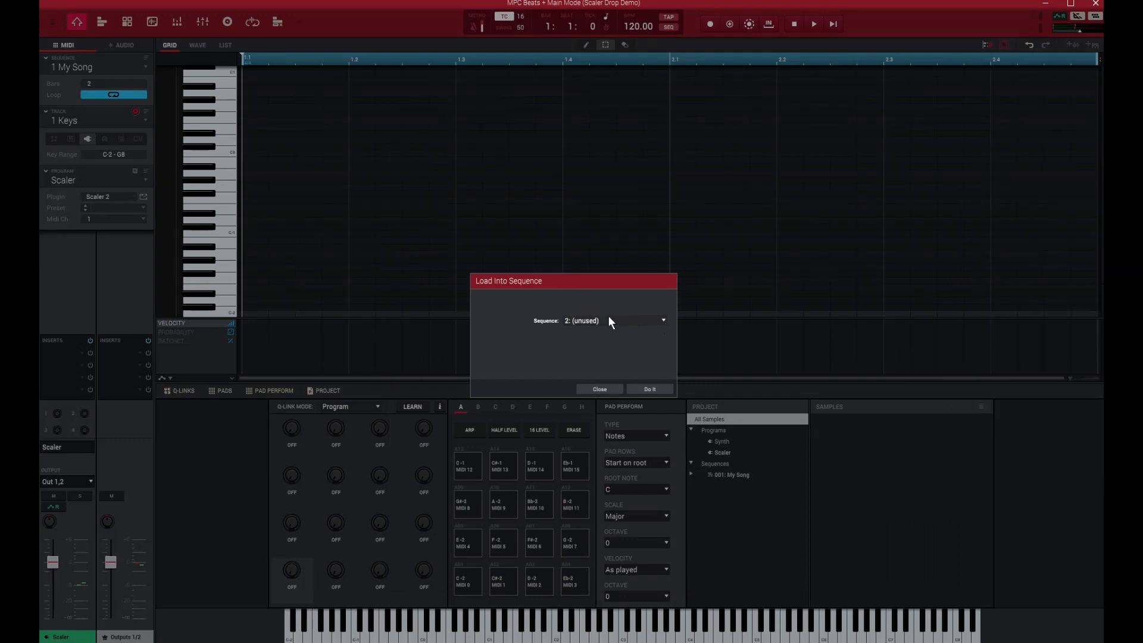
# Load the dropped chord MIDI into unused sequence 2 and switch to the Scaler-Chords sequence
pyautogui.click(664, 321)
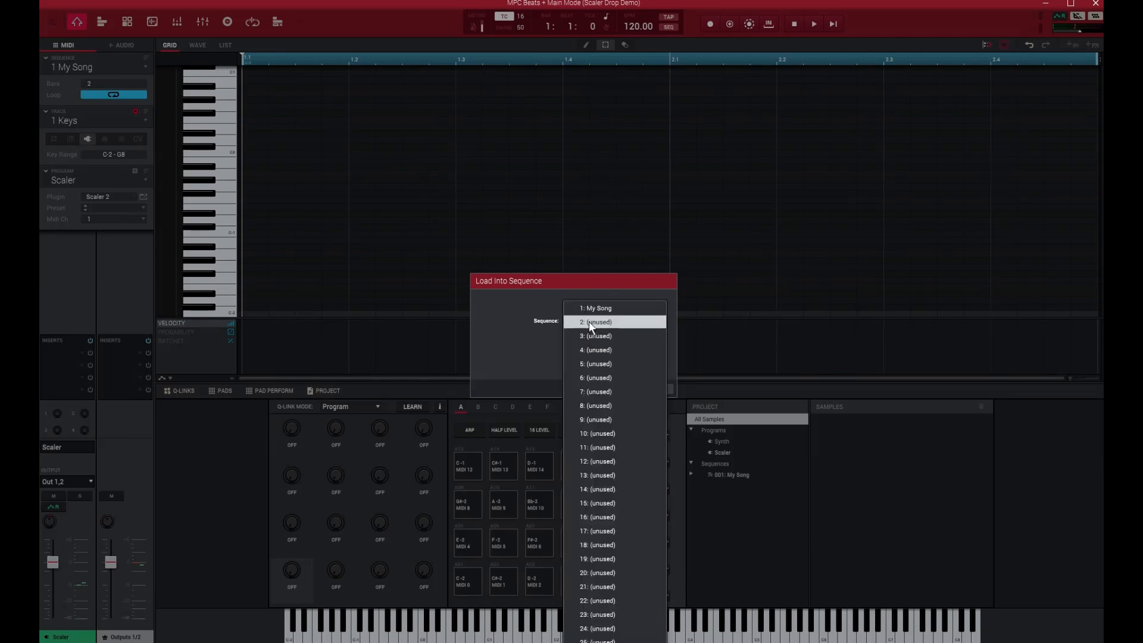
pyautogui.click(589, 322)
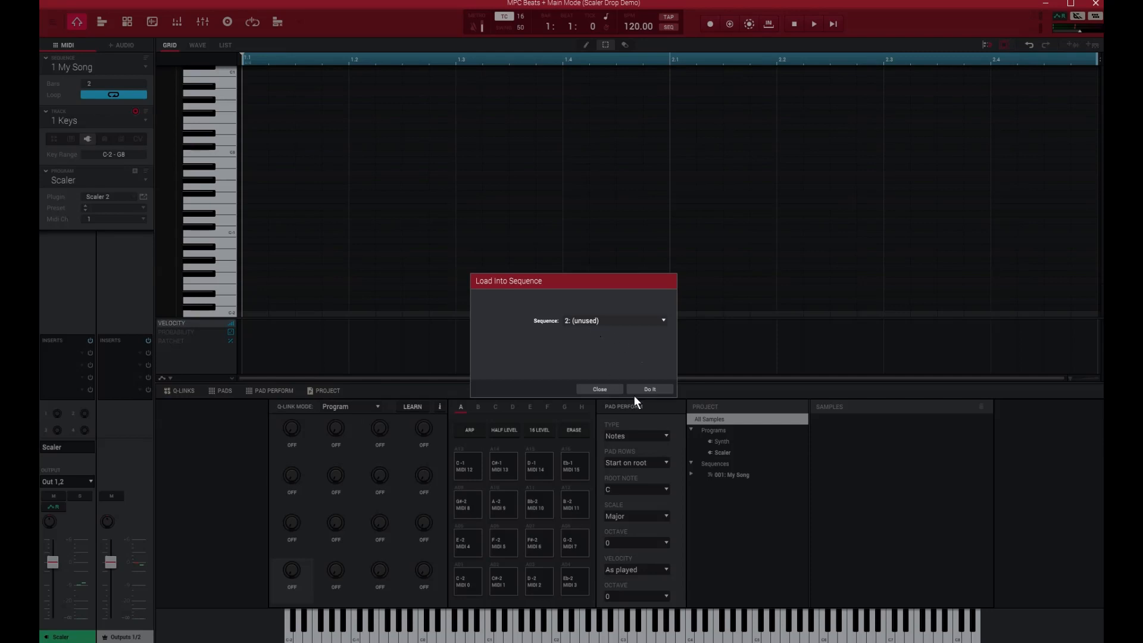
pyautogui.click(650, 389)
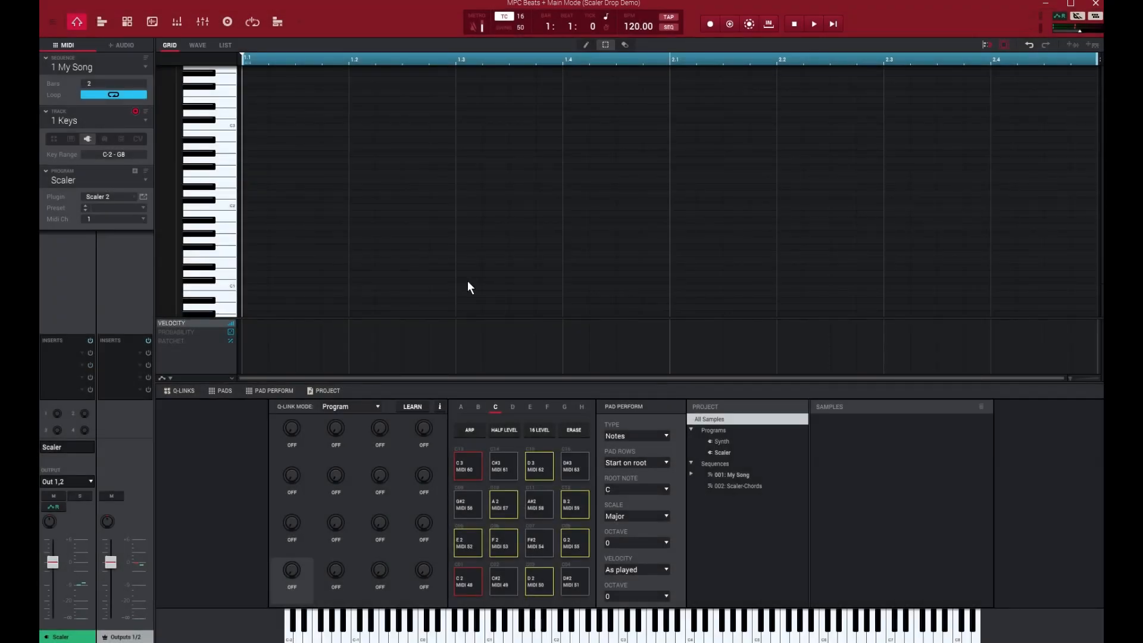
pyautogui.click(144, 67)
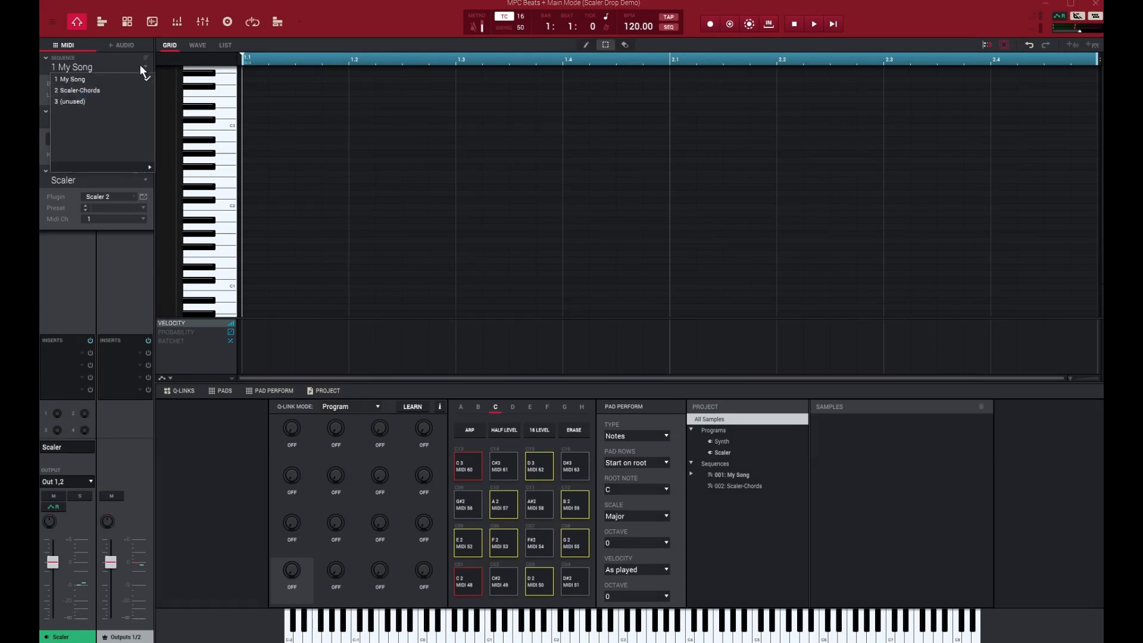
pyautogui.click(87, 90)
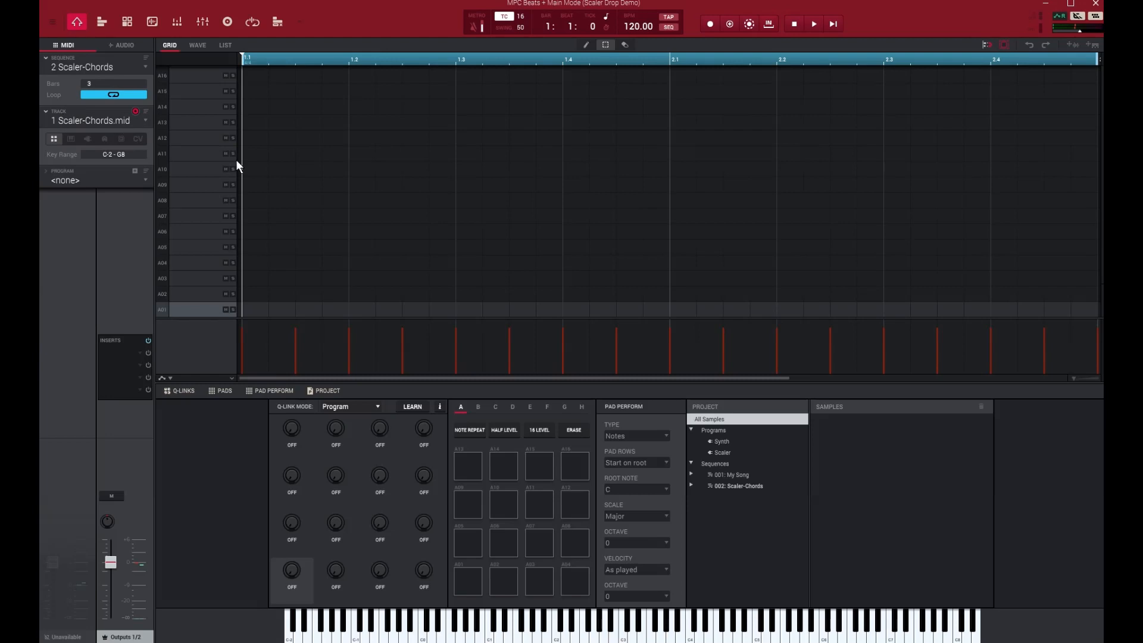
# Set the Scaler-Chords sequence length to 9 bars, and try selecting all of its chord notes in the grid
pyautogui.scroll(10, 1038, 250)
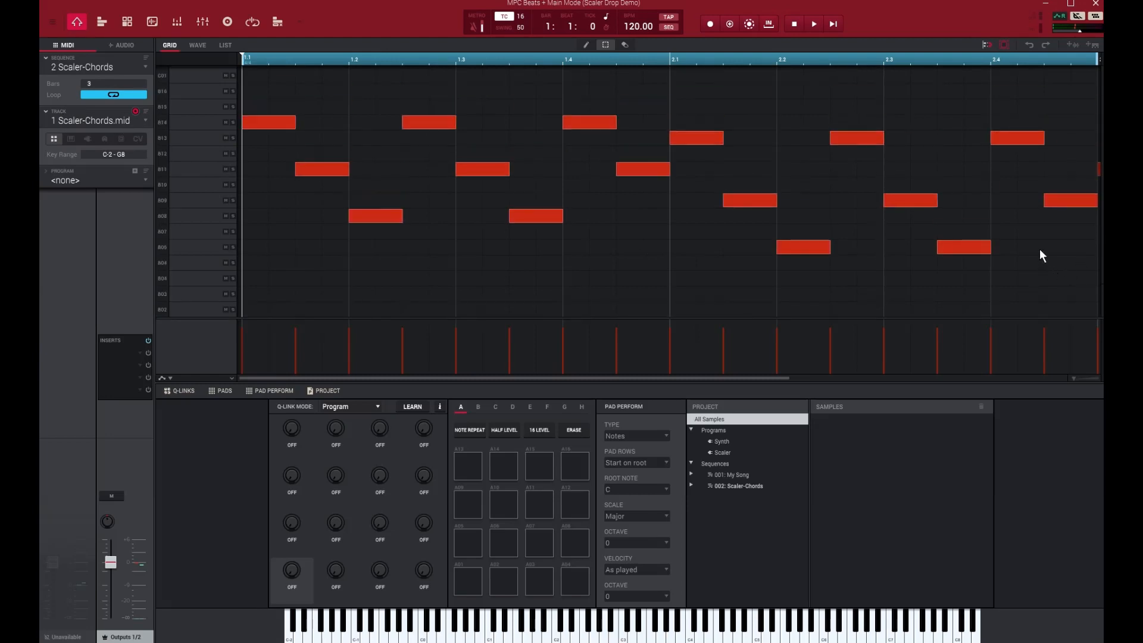
pyautogui.moveTo(363, 62); pyautogui.dragTo(352, 29)
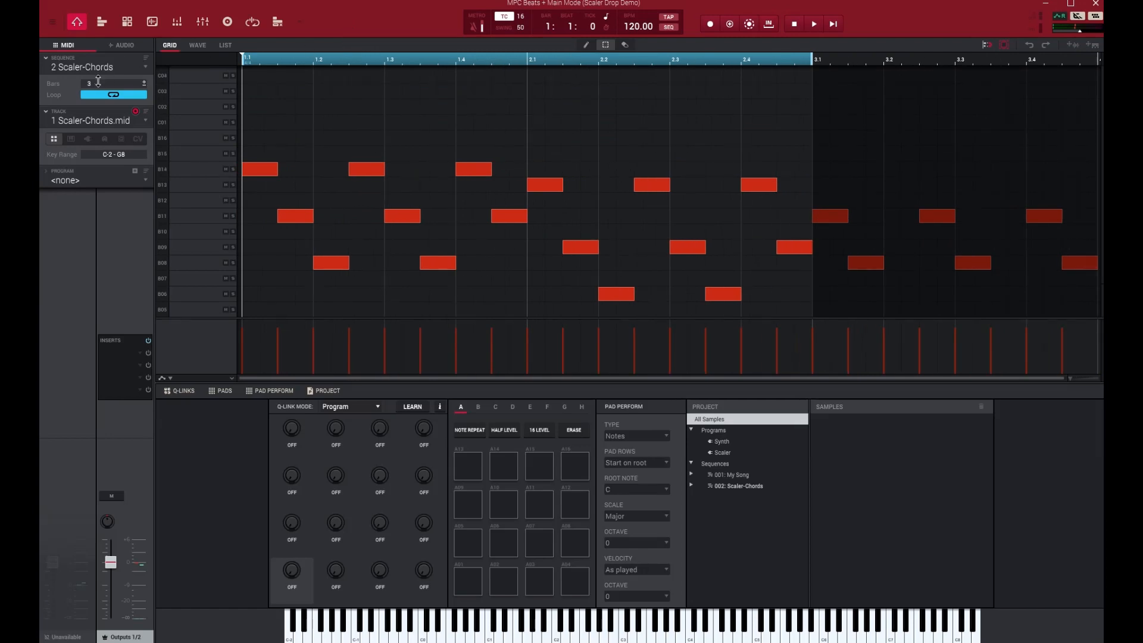
pyautogui.moveTo(145, 80); pyautogui.dragTo(145, 56)
pyautogui.moveTo(342, 63); pyautogui.dragTo(346, 18)
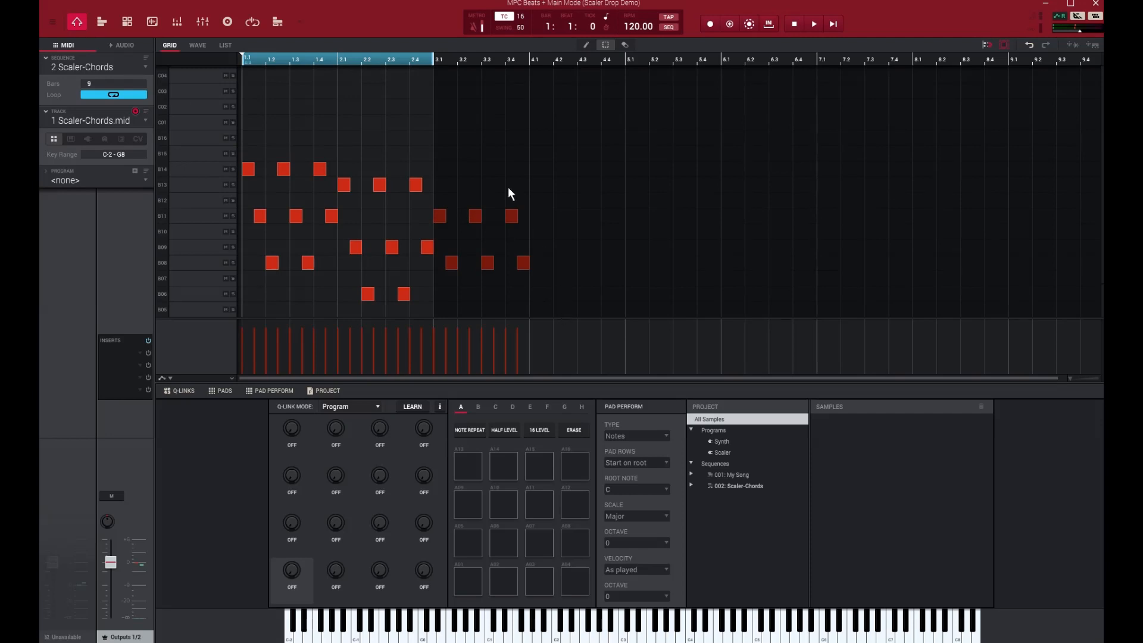
pyautogui.moveTo(248, 129); pyautogui.dragTo(554, 315)
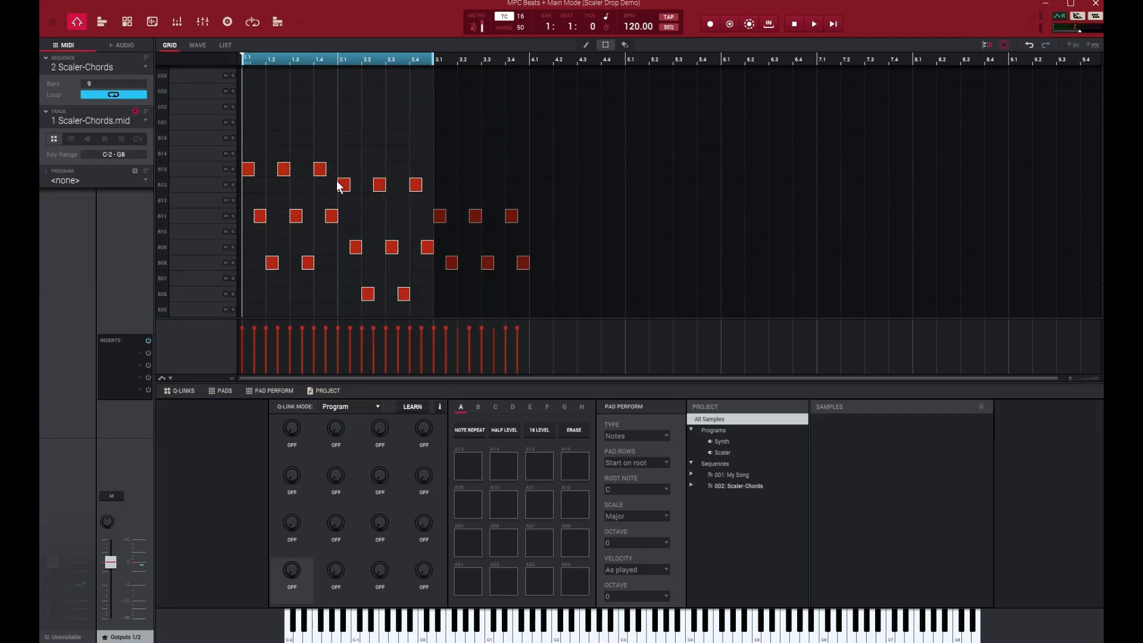
pyautogui.click(403, 137)
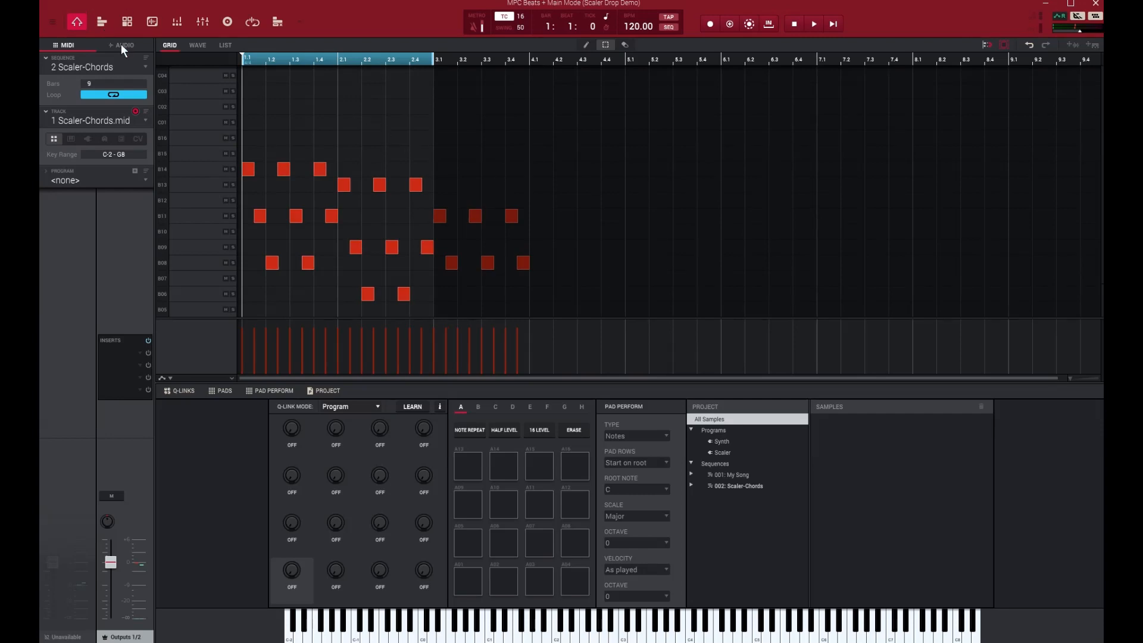
# Switch to the My Song sequence and open the Copy Events dialog
pyautogui.click(148, 65)
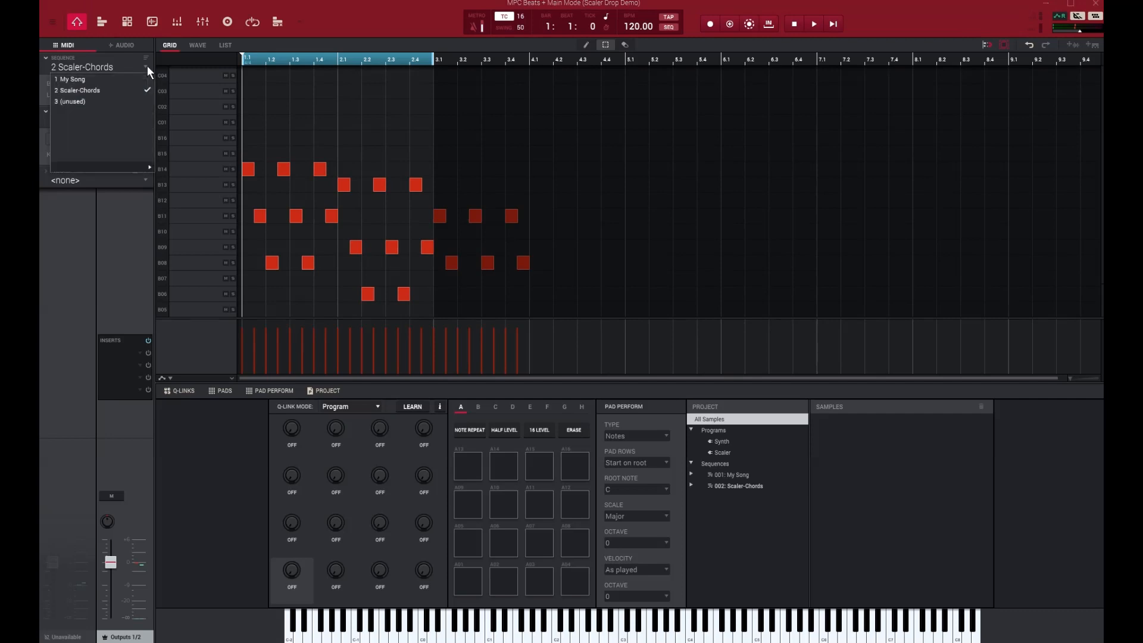
pyautogui.click(76, 78)
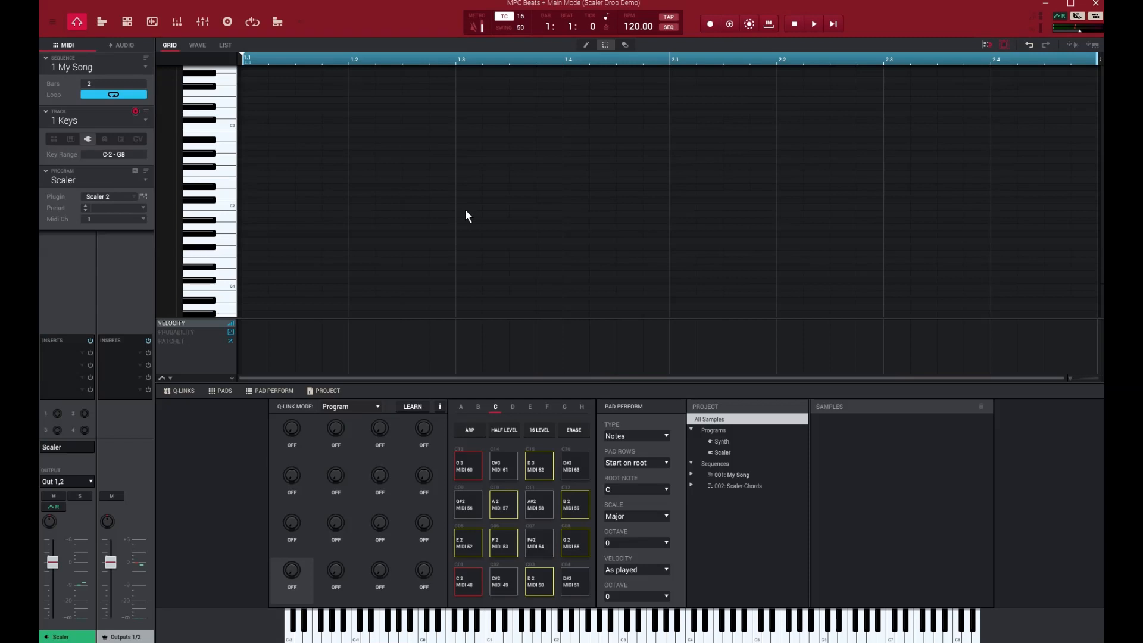
pyautogui.click(52, 22)
pyautogui.moveTo(69, 49)
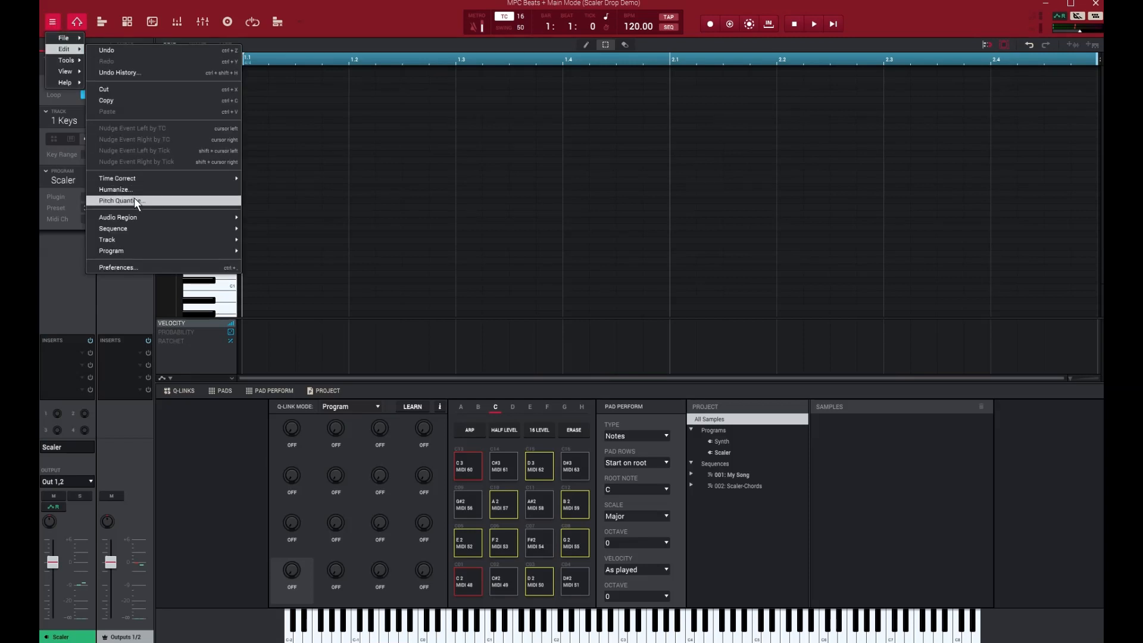
pyautogui.moveTo(136, 228)
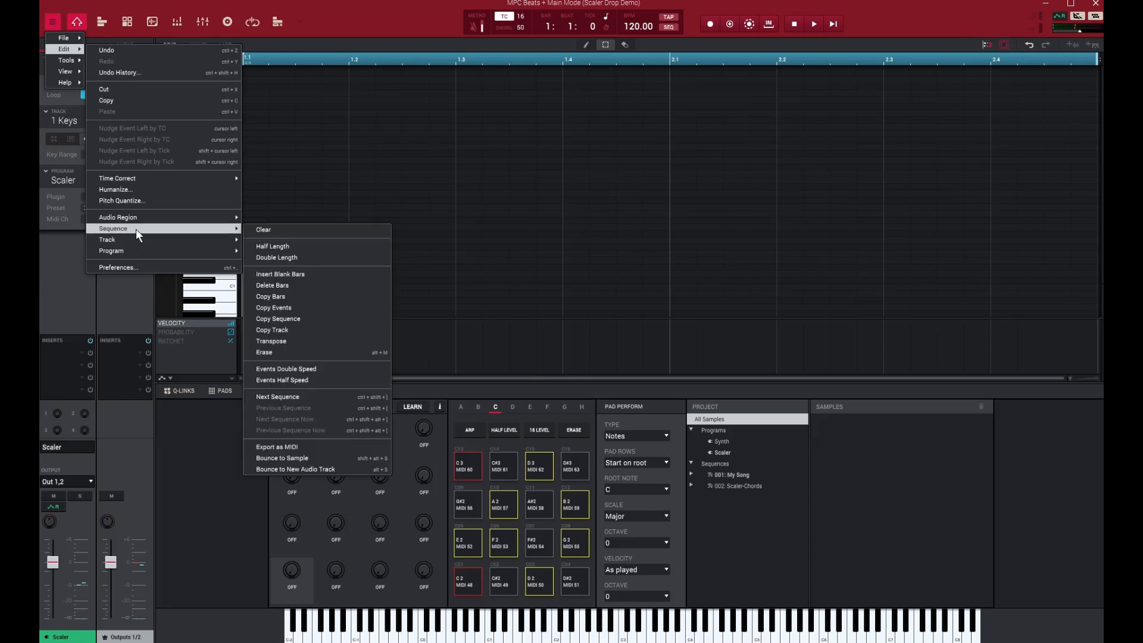
pyautogui.click(287, 309)
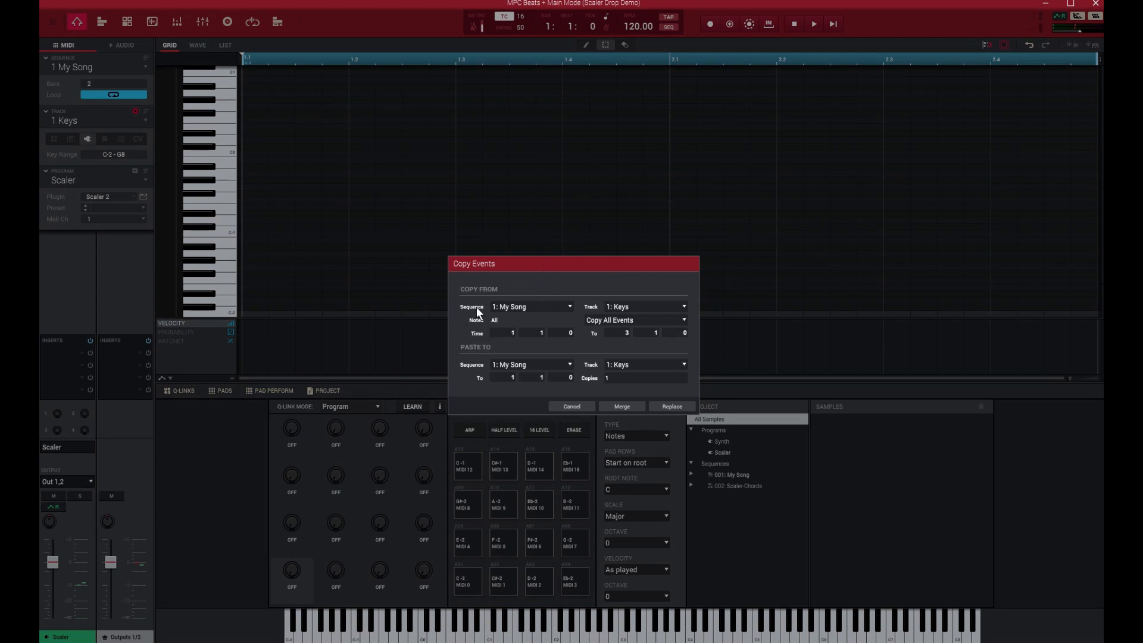
# Merge all events from track 1 of the Scaler-Chords sequence into the Keys track of My Song
pyautogui.click(570, 306)
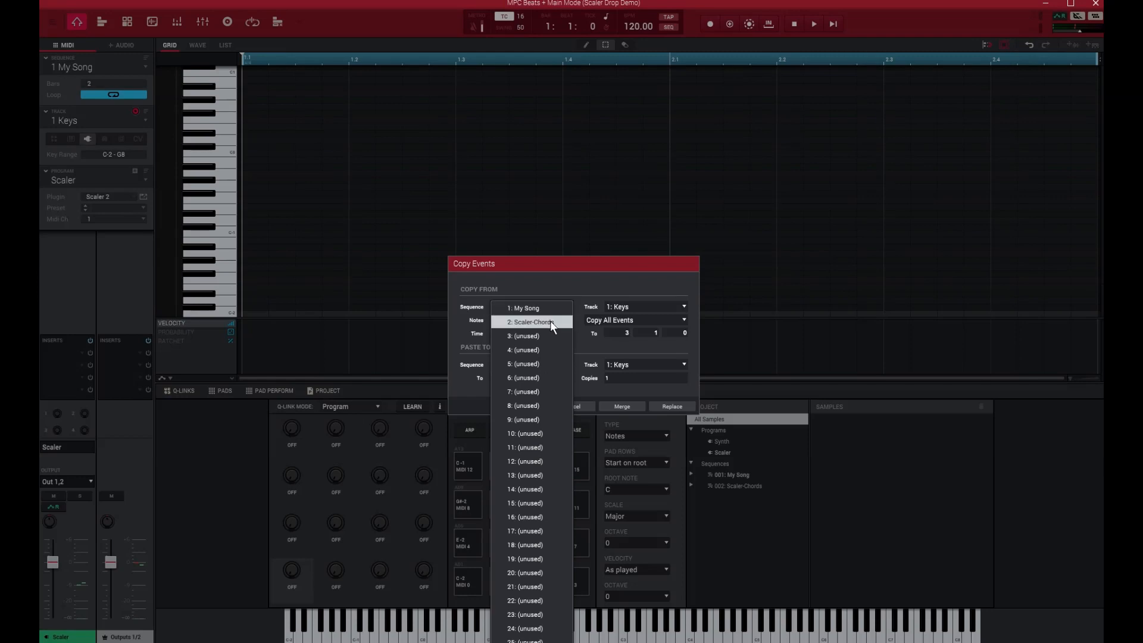
pyautogui.click(546, 322)
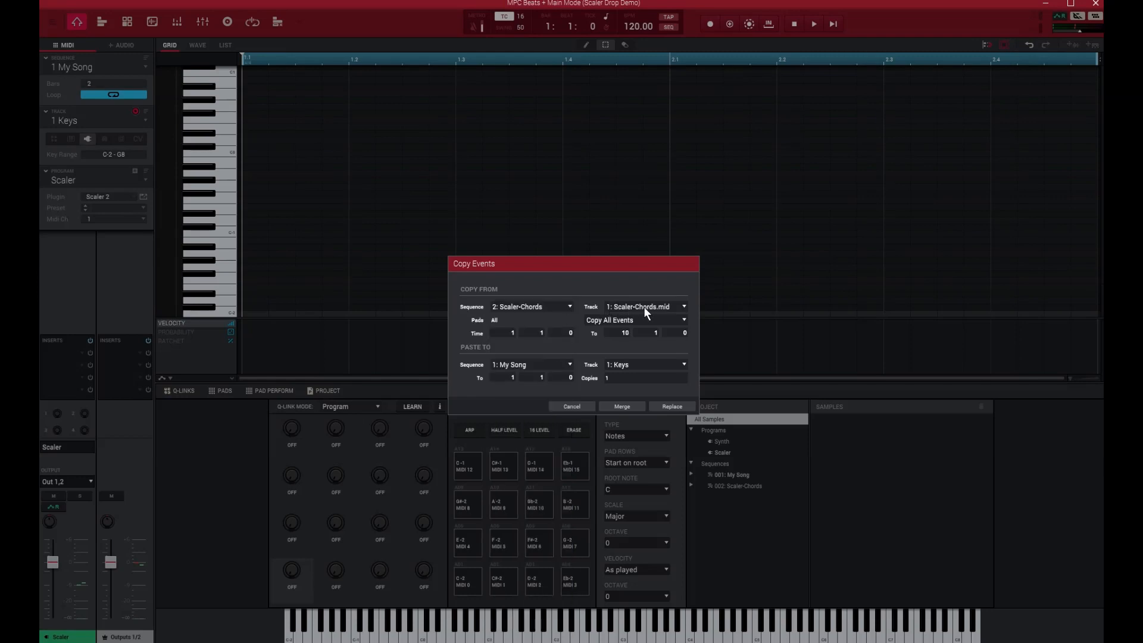
pyautogui.click(684, 307)
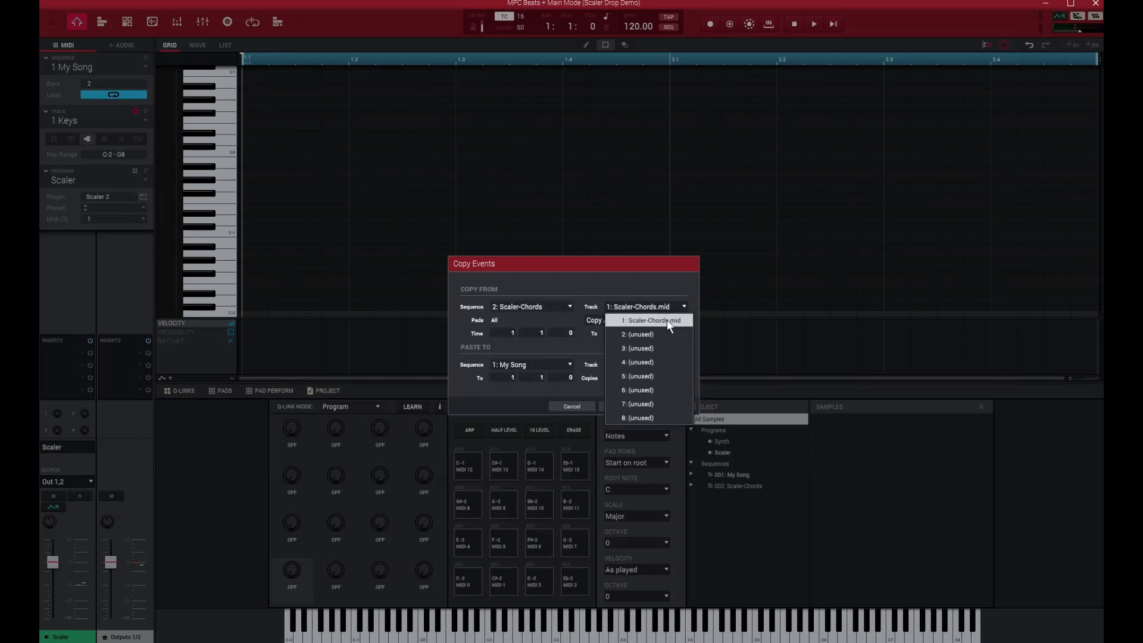
pyautogui.click(665, 321)
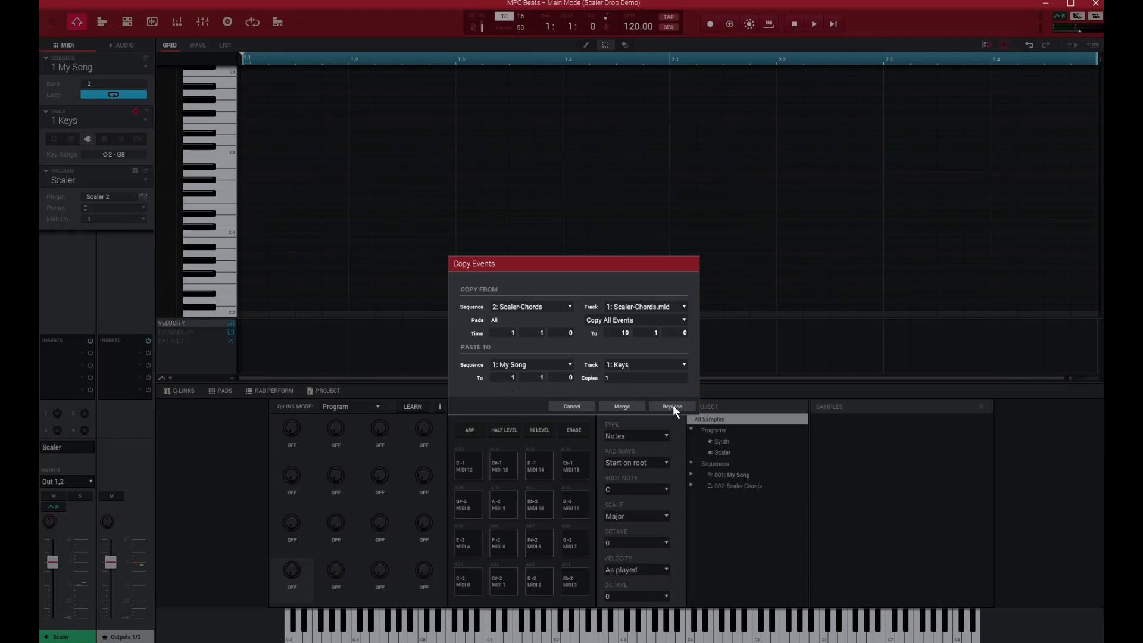
pyautogui.click(622, 406)
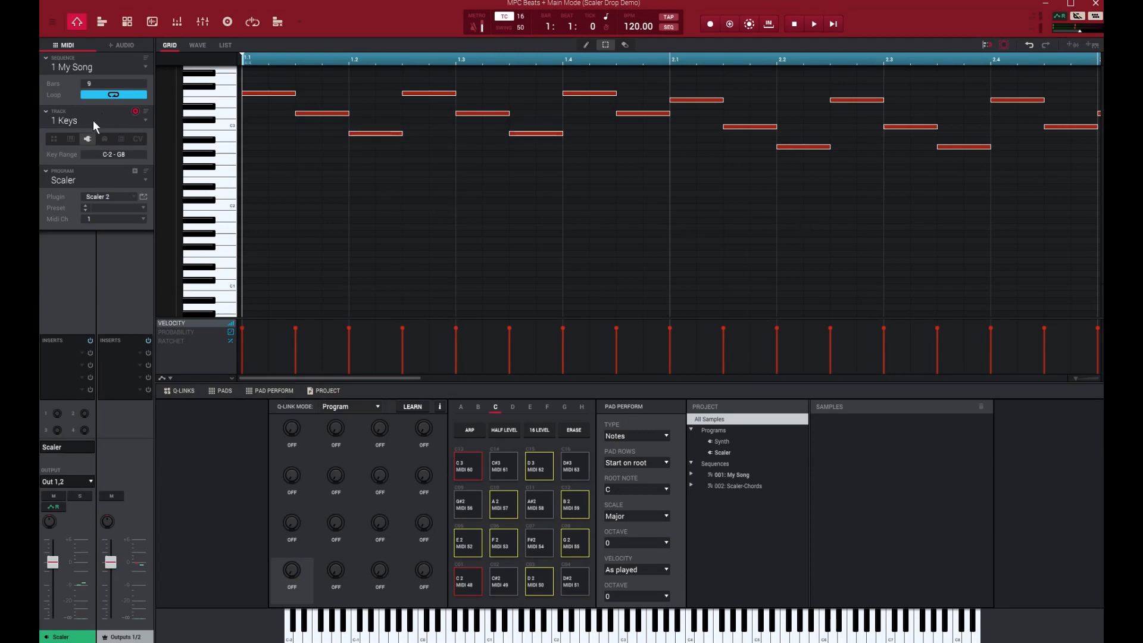
# Show the full copied note pattern on the Keys track, play it back and stop
pyautogui.moveTo(353, 59); pyautogui.dragTo(352, 20)
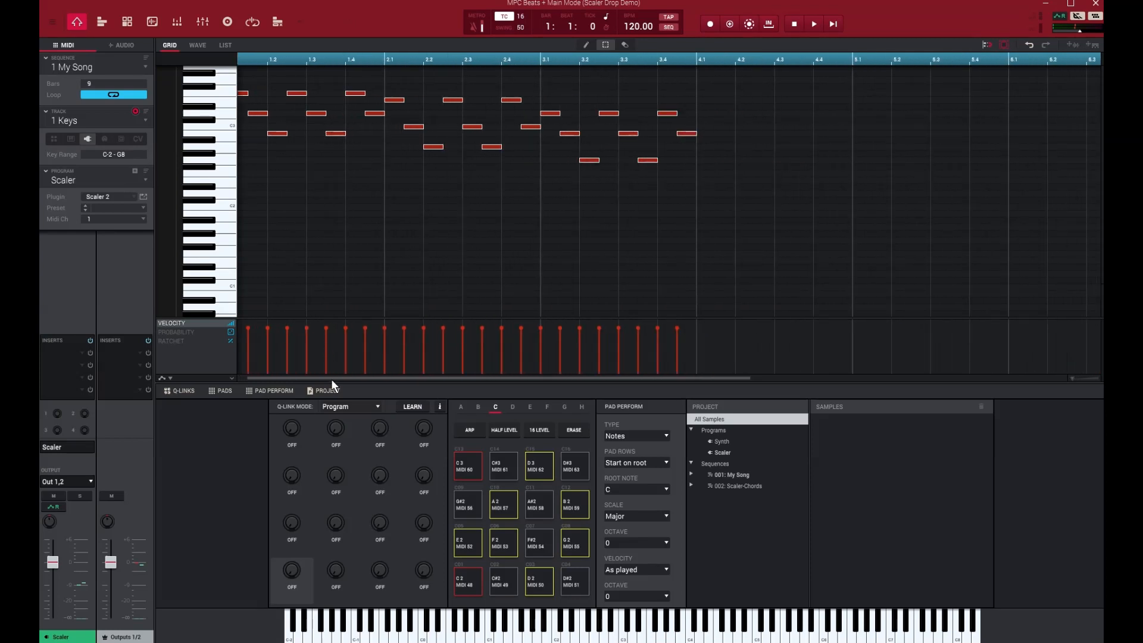
pyautogui.moveTo(331, 379); pyautogui.dragTo(324, 377)
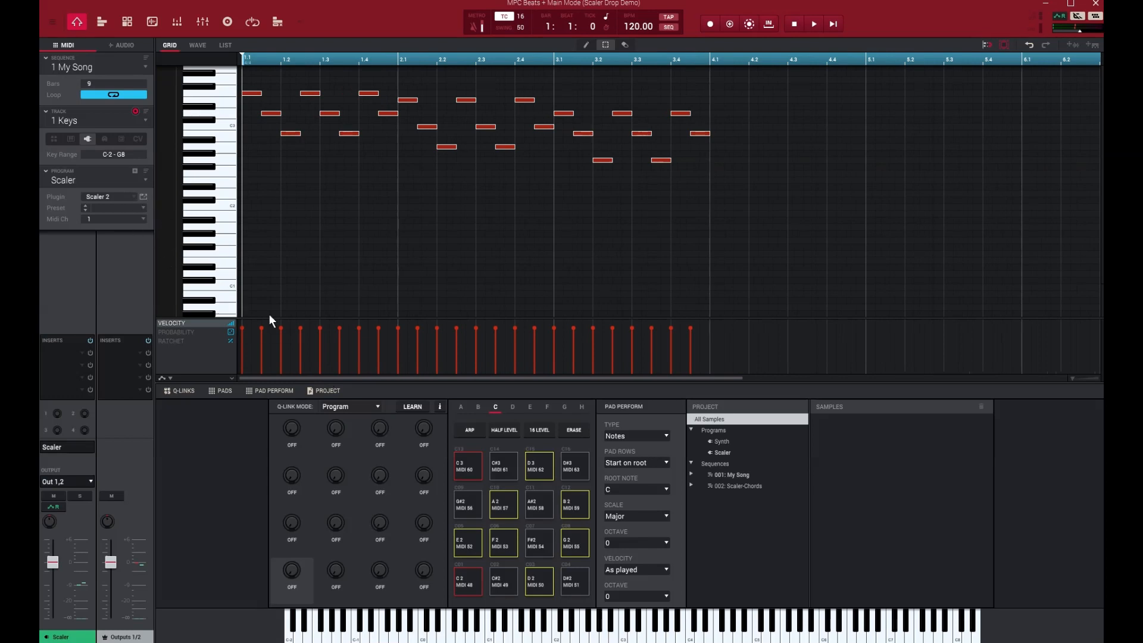
pyautogui.press('space')
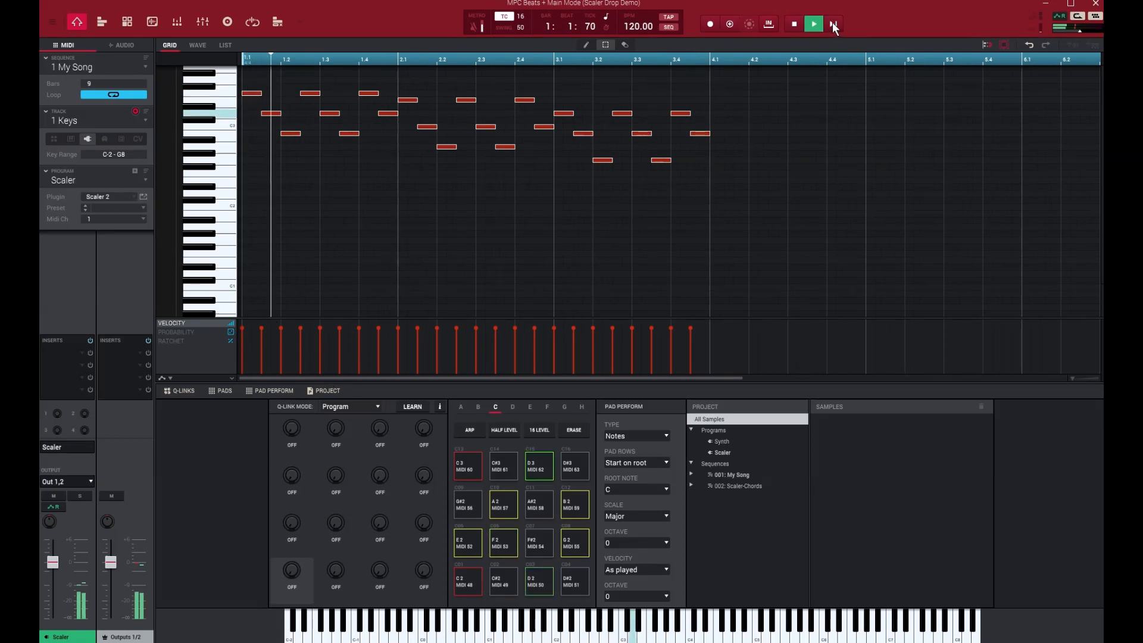
pyautogui.click(795, 24)
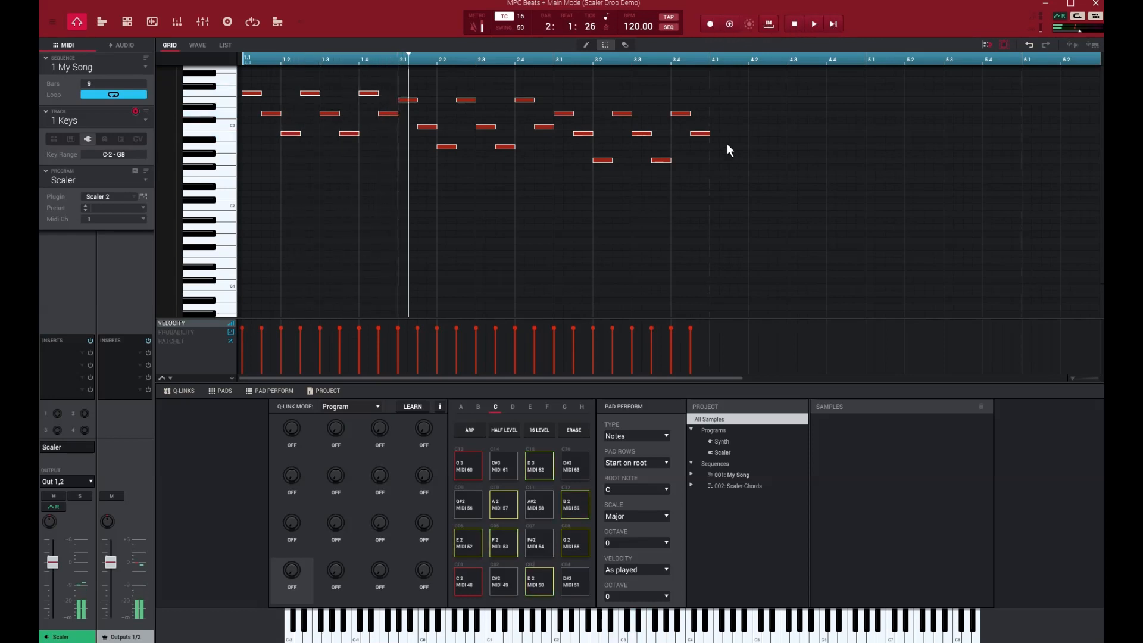
# Open the Scaler 2 plugin, turn off its Perform mode, and play the sequence from the start to check it
pyautogui.click(144, 196)
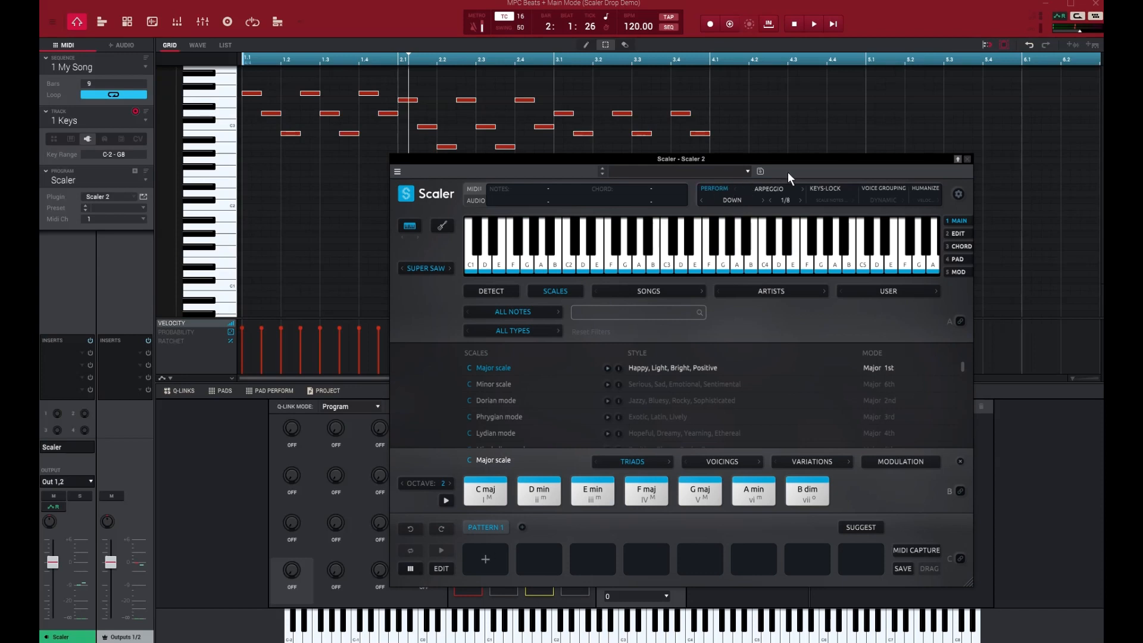
pyautogui.moveTo(799, 158); pyautogui.dragTo(844, 188)
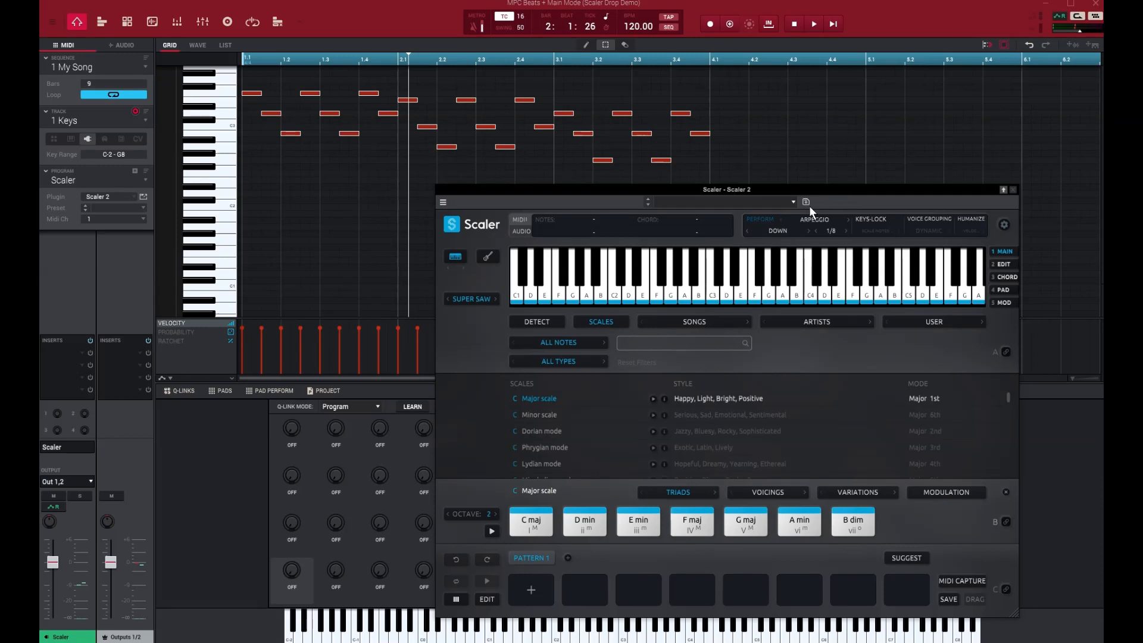
pyautogui.click(764, 219)
pyautogui.click(834, 22)
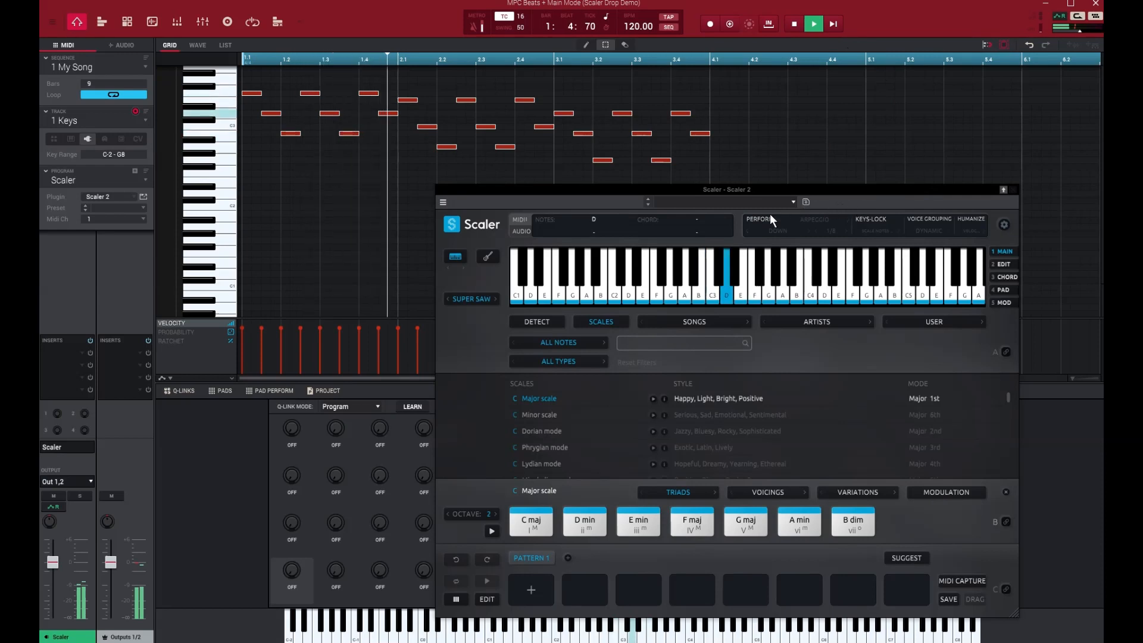
pyautogui.click(795, 21)
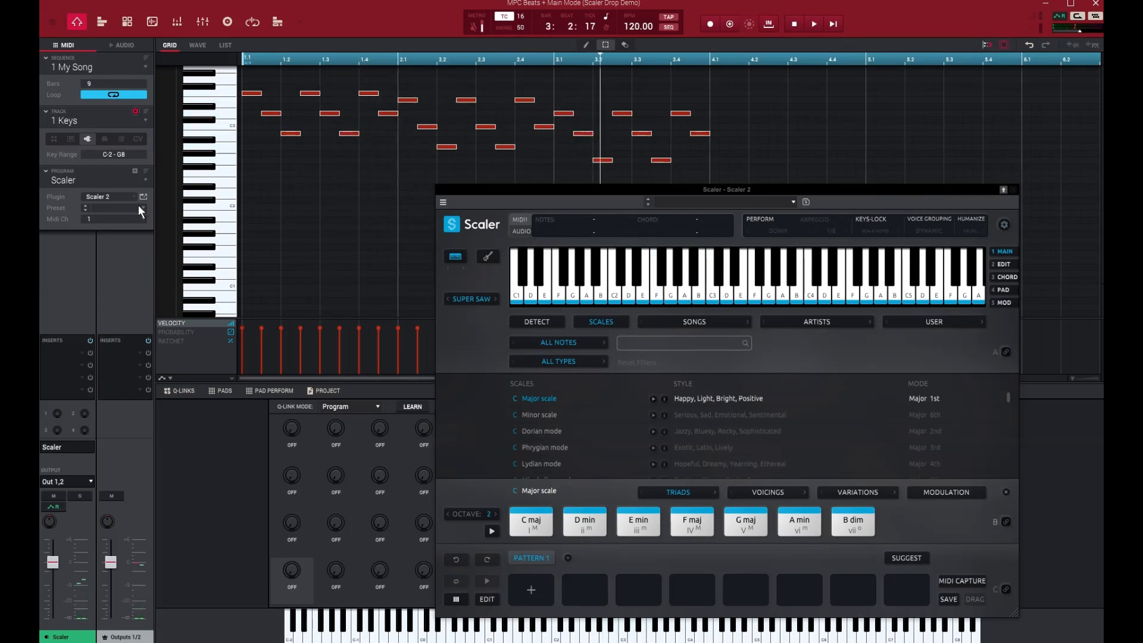
# Assign the Synth program to the Keys track and play the sequence from the start
pyautogui.click(145, 181)
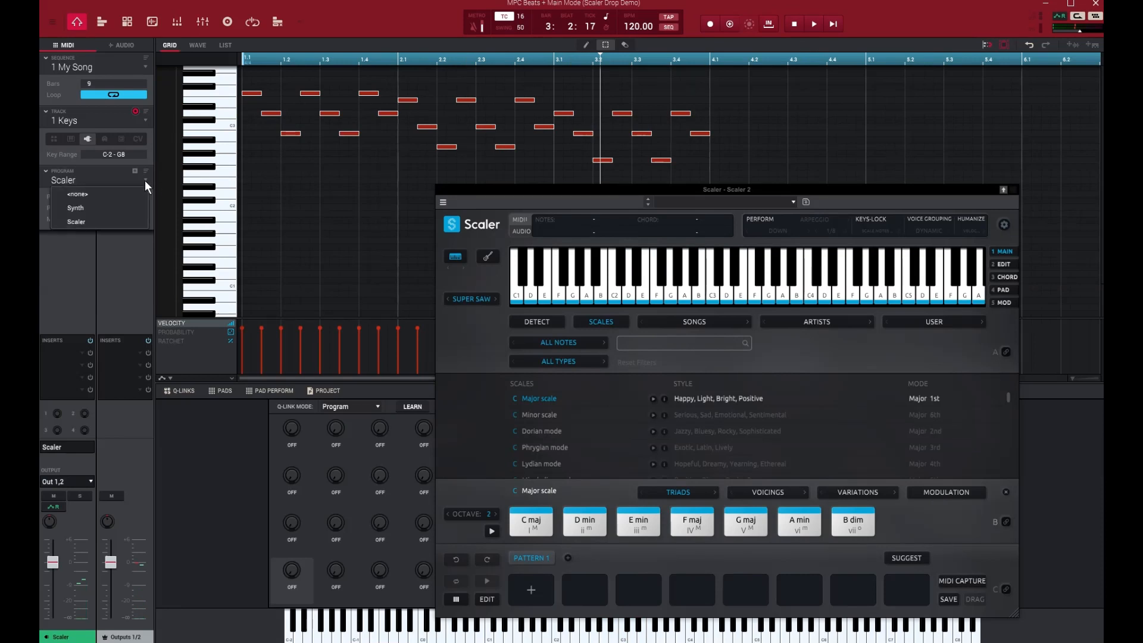
pyautogui.click(95, 205)
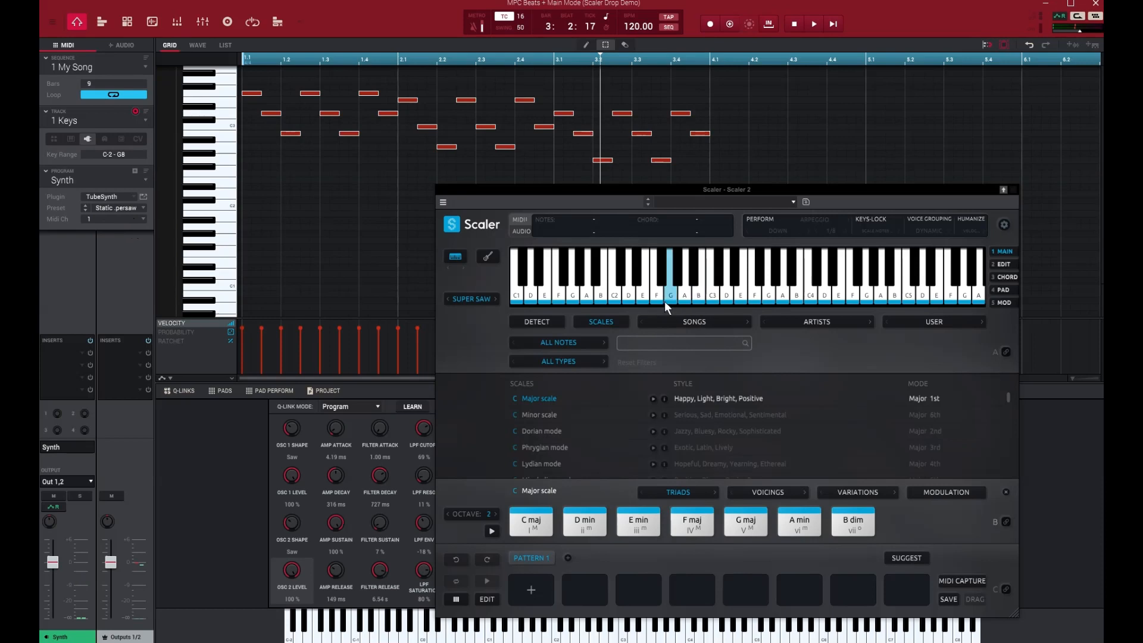
pyautogui.click(834, 27)
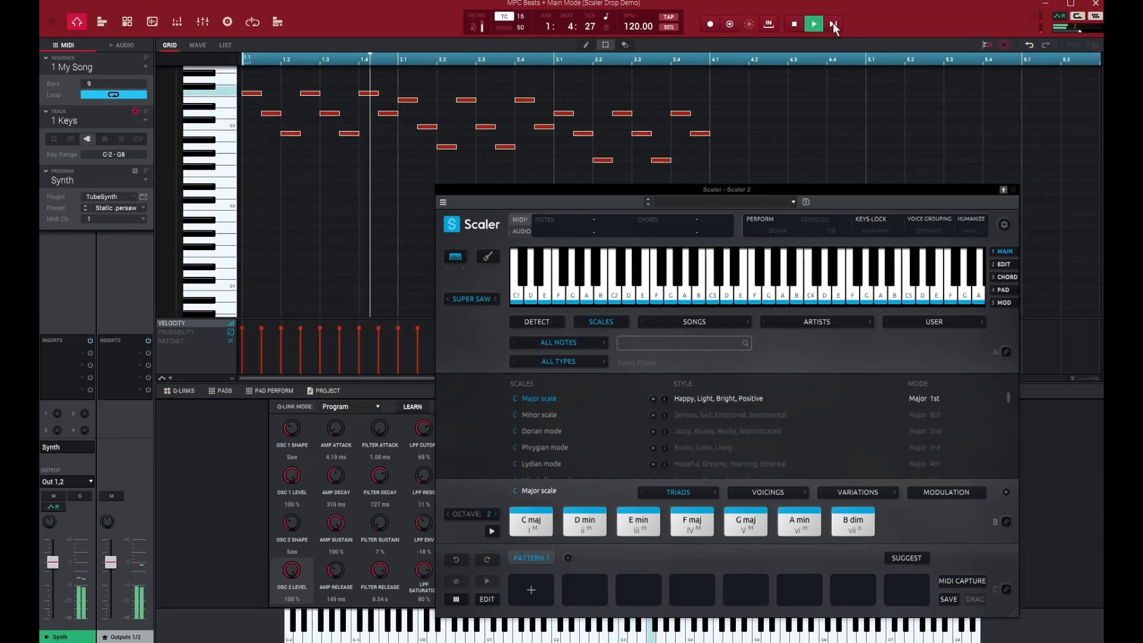
pyautogui.click(796, 26)
# Set the TubeSynth preset to Default and audition the sequence from the start
pyautogui.click(108, 198)
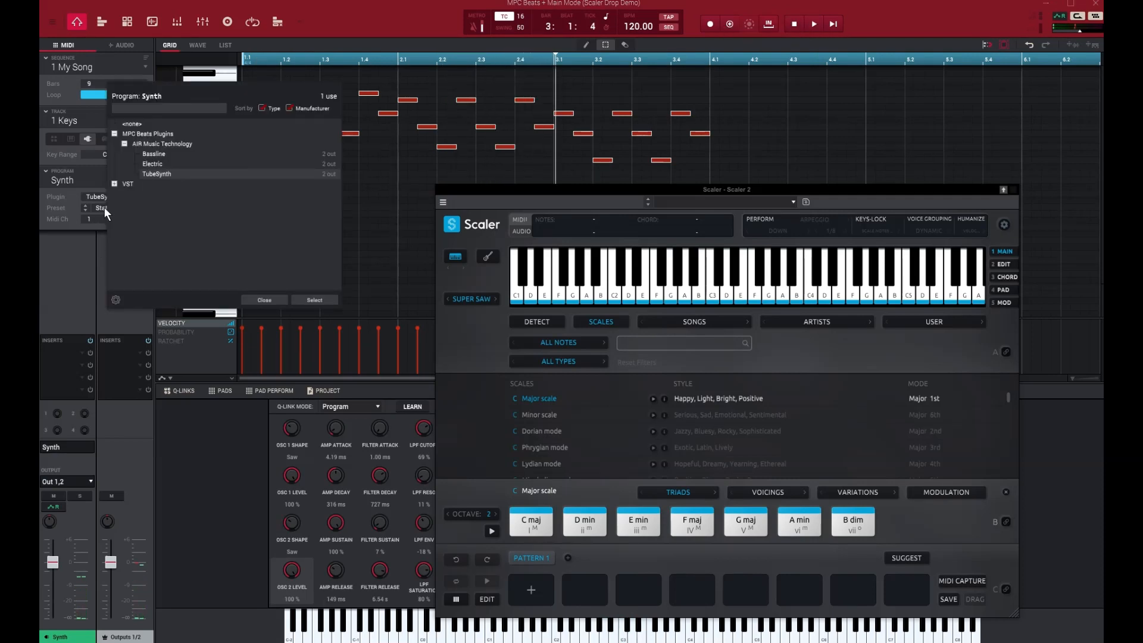
pyautogui.click(275, 295)
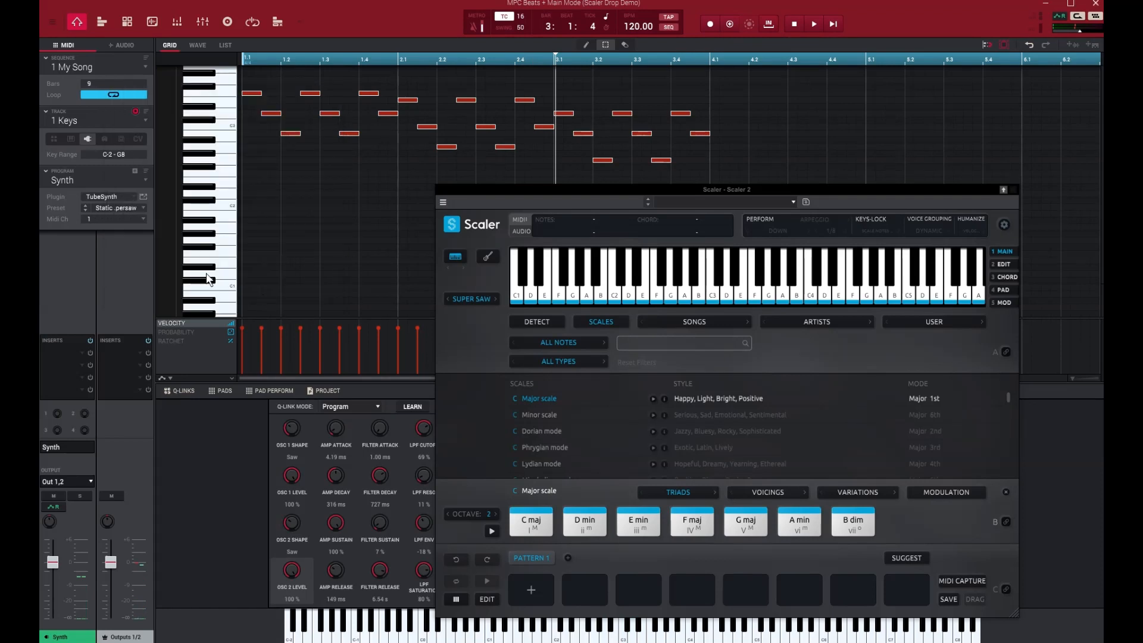
pyautogui.click(115, 207)
pyautogui.click(130, 222)
pyautogui.click(834, 24)
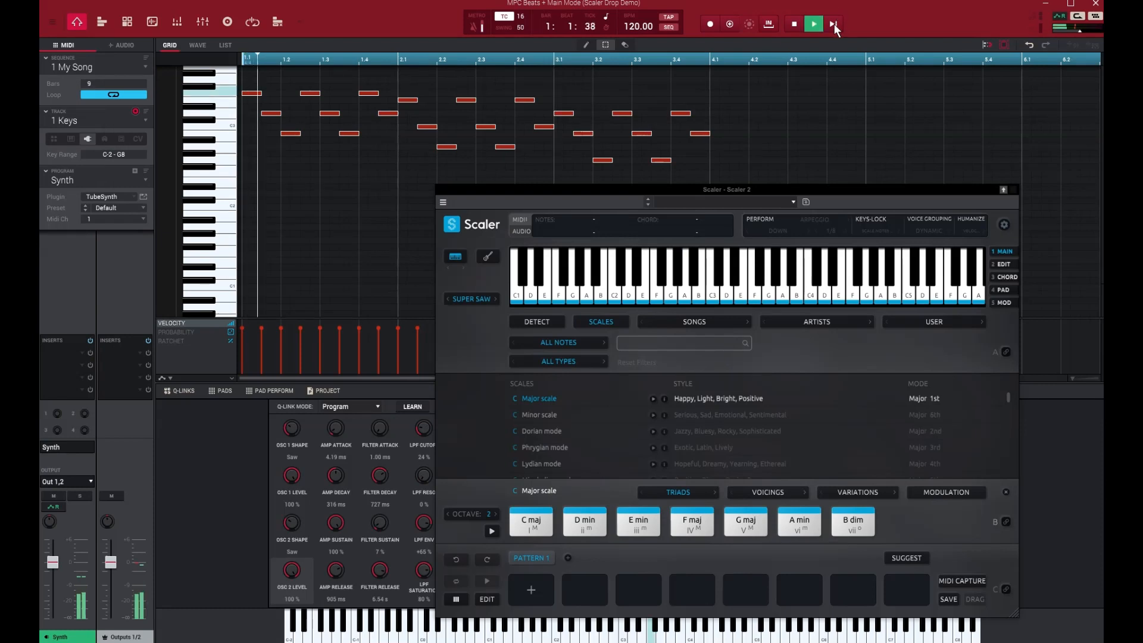
pyautogui.click(795, 25)
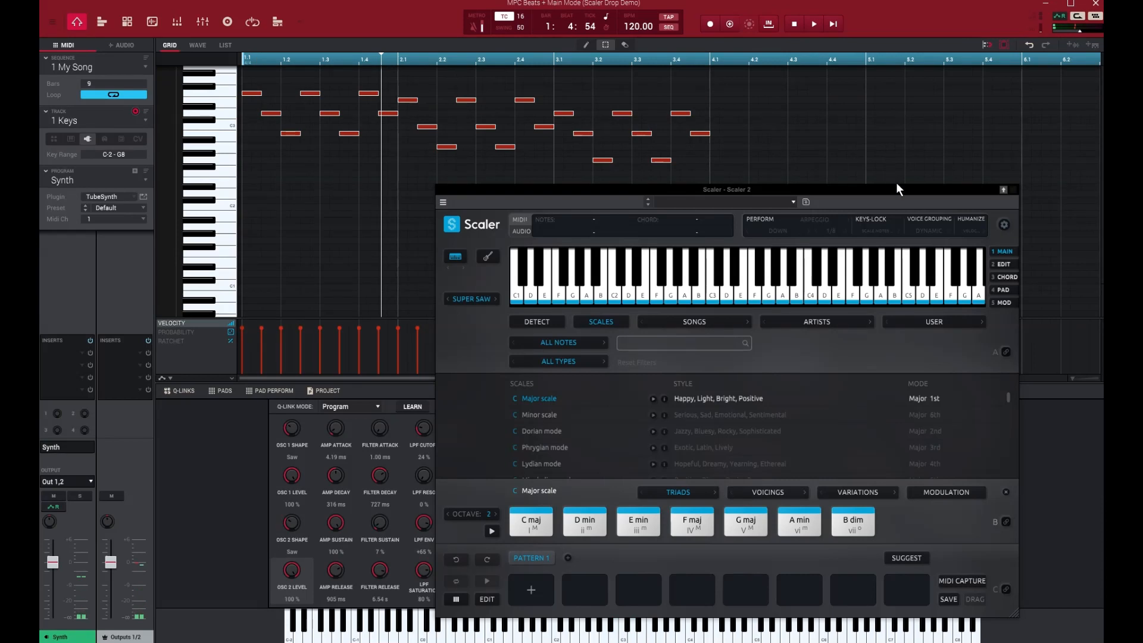
# Reposition the Scaler window below the notes and preview its B dim, A min and G maj chords
pyautogui.moveTo(920, 192); pyautogui.dragTo(937, 305)
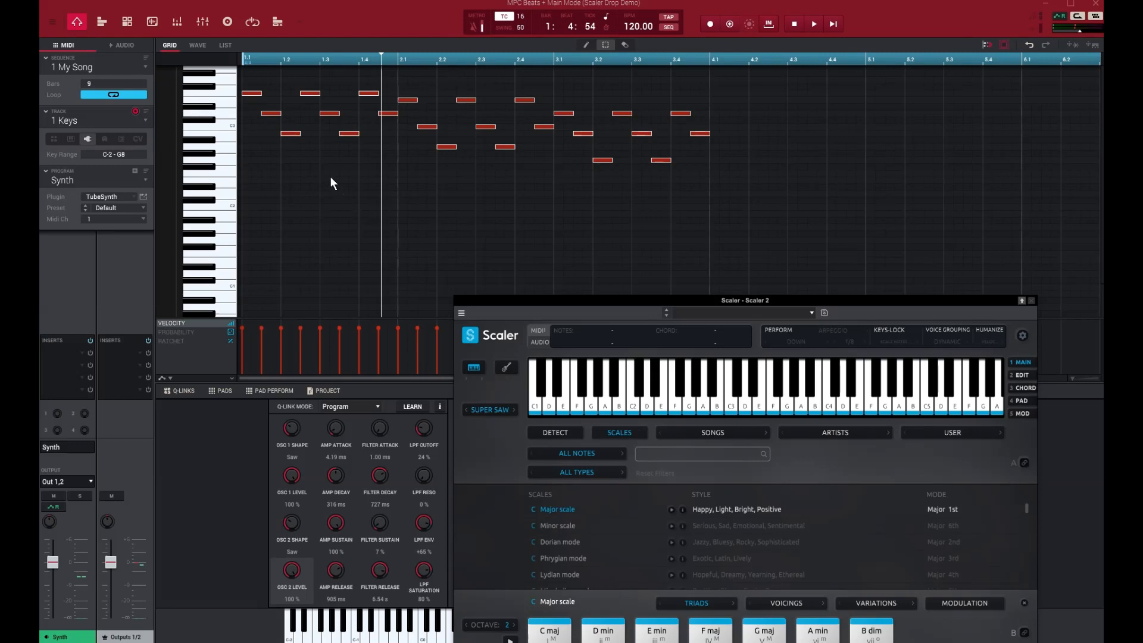
pyautogui.moveTo(814, 305); pyautogui.dragTo(783, 226)
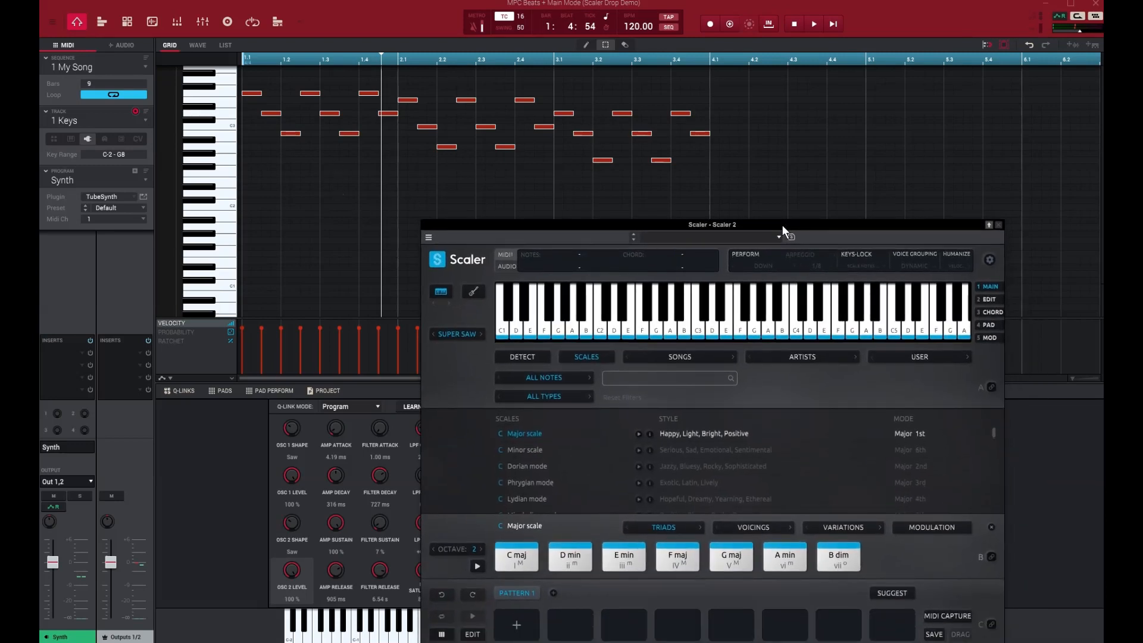
pyautogui.click(838, 558)
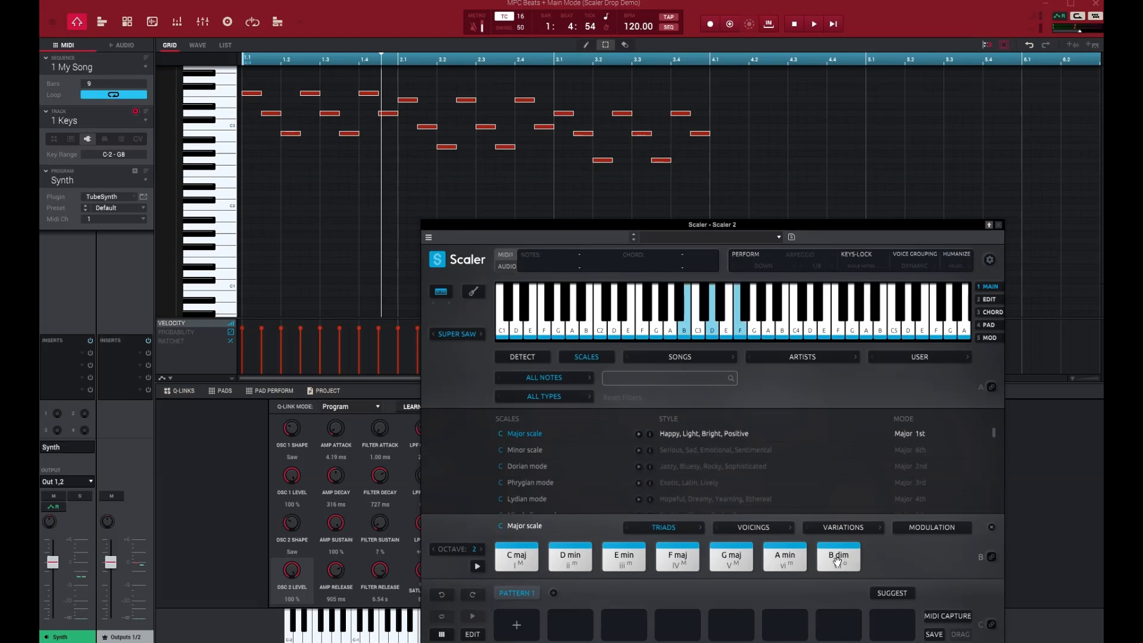
pyautogui.click(795, 560)
pyautogui.click(736, 559)
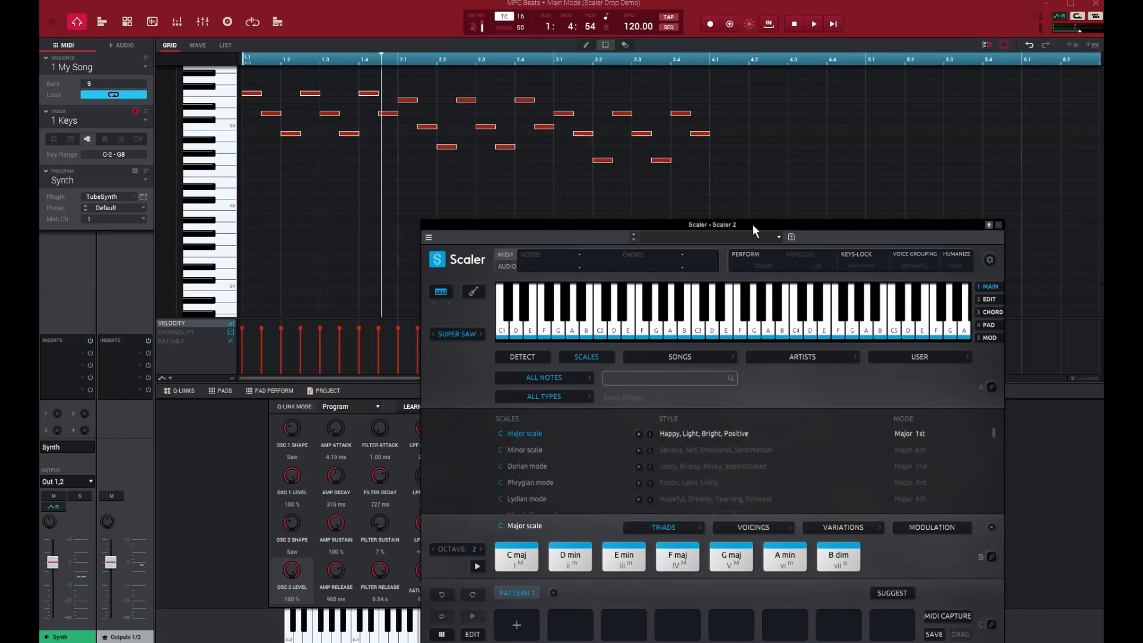
# Lower the chord octave in Scaler to 1 and preview the B dim and G maj chords
pyautogui.moveTo(753, 224); pyautogui.dragTo(760, 207)
pyautogui.click(441, 531)
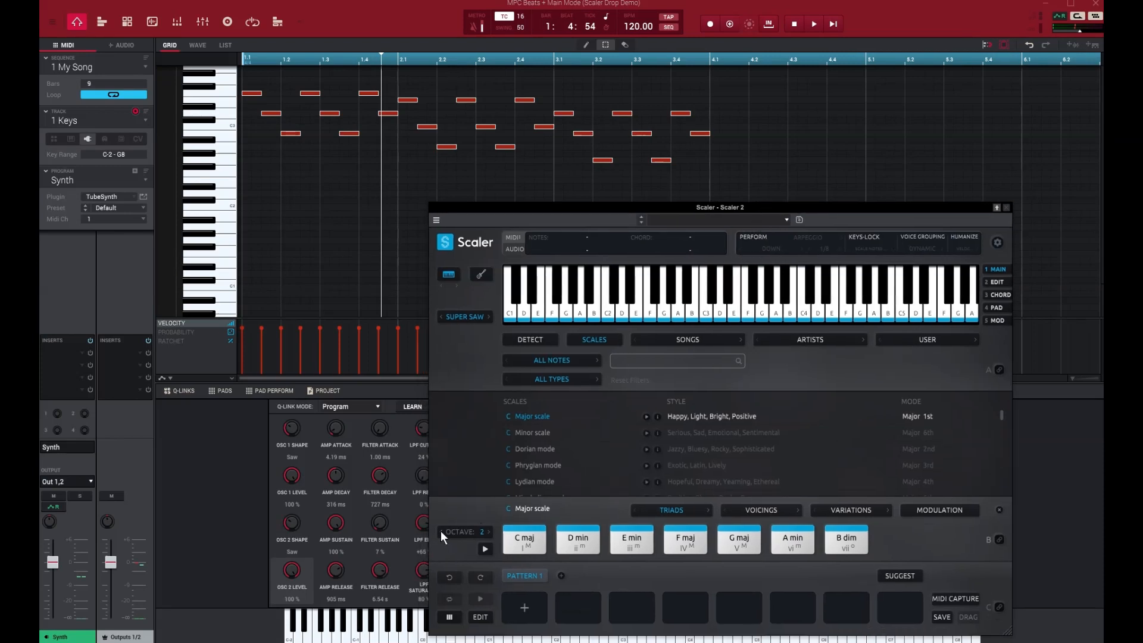
pyautogui.click(843, 539)
pyautogui.click(749, 540)
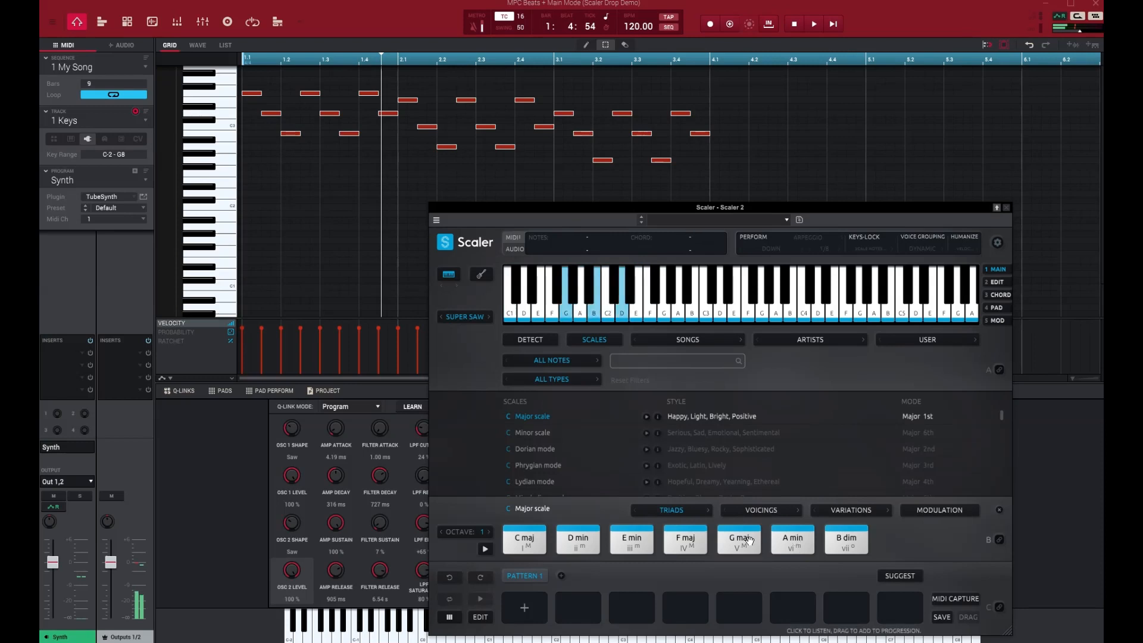
pyautogui.click(749, 540)
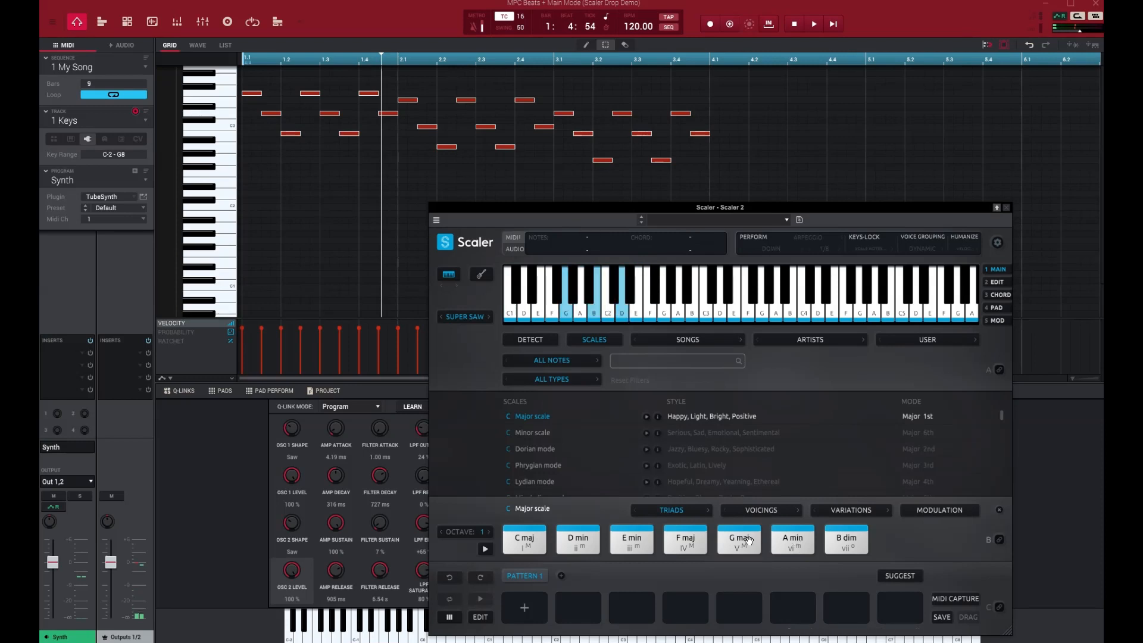
# Select the B dim, A min and G maj chords and load them as MIDI into sequence 2, Scaler-Chords, closing the Scaler window
pyautogui.click(852, 538)
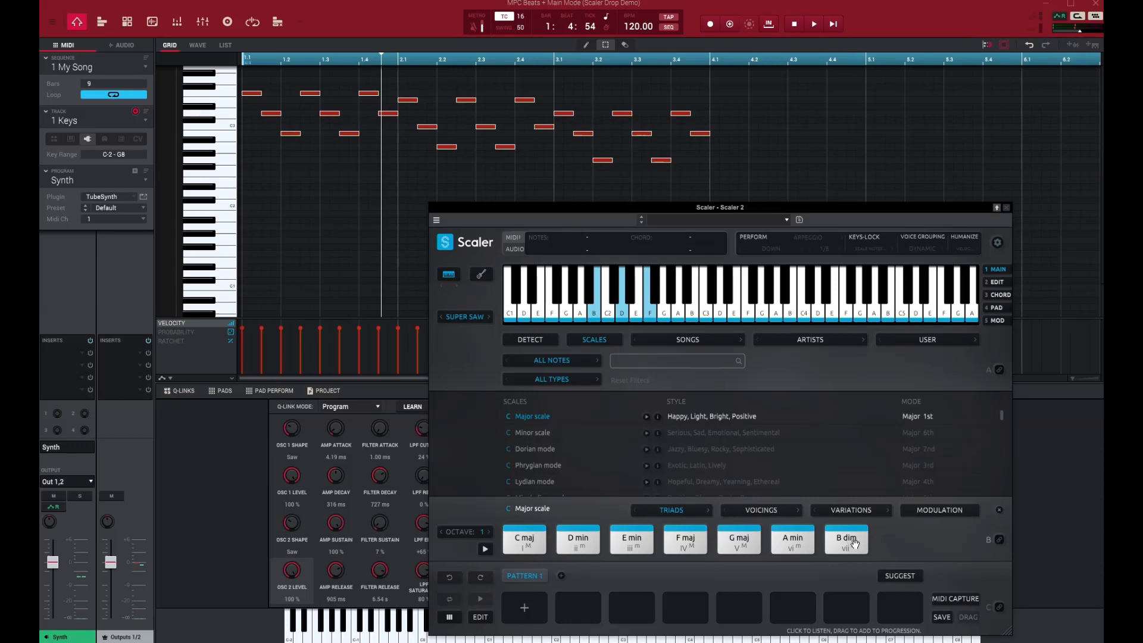
pyautogui.click(792, 539)
pyautogui.click(739, 540)
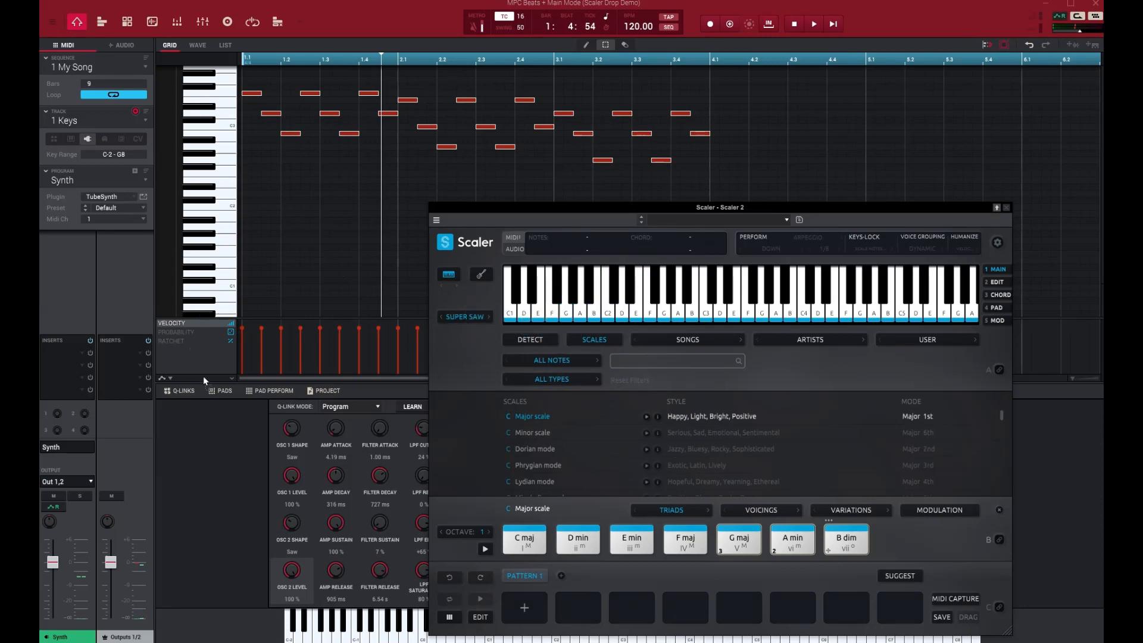
pyautogui.scroll(-5, 304, 248)
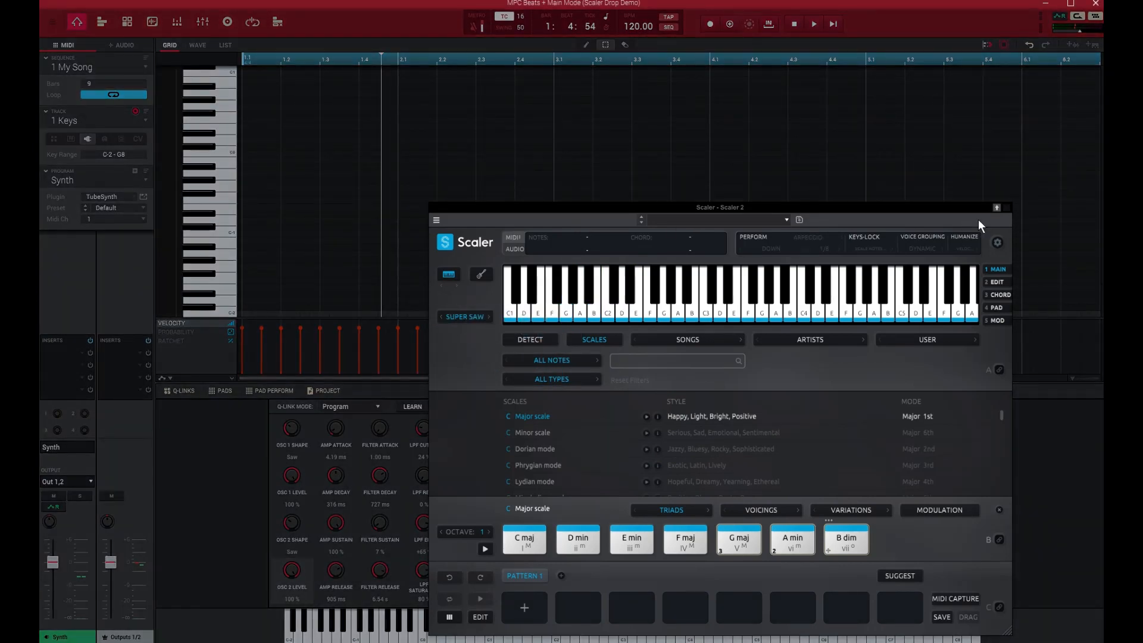
pyautogui.click(1007, 208)
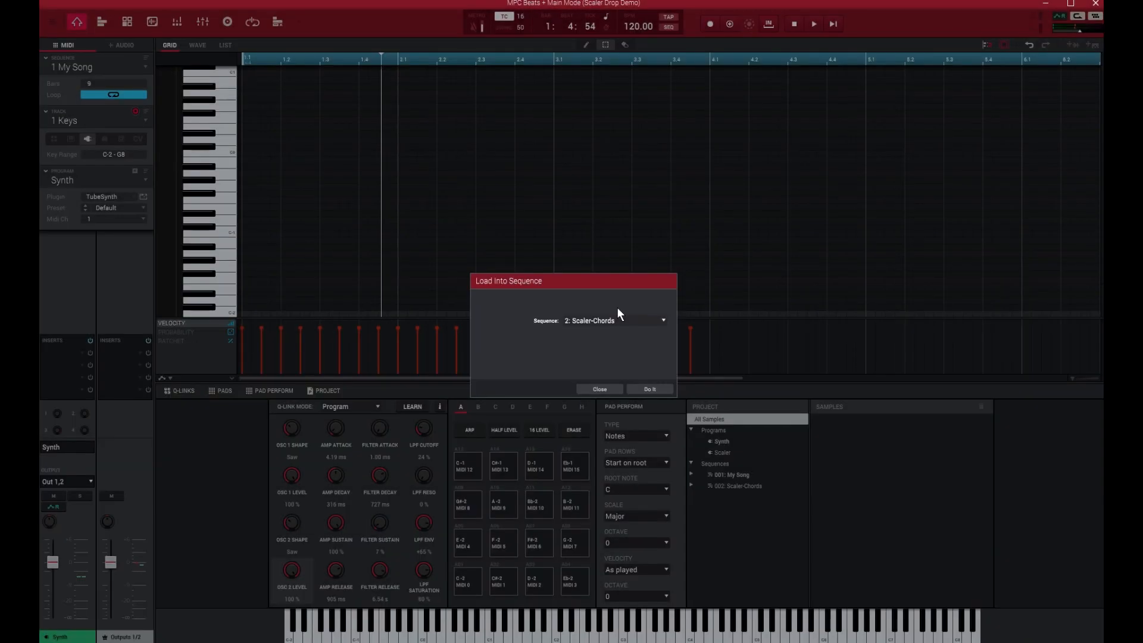
pyautogui.click(655, 388)
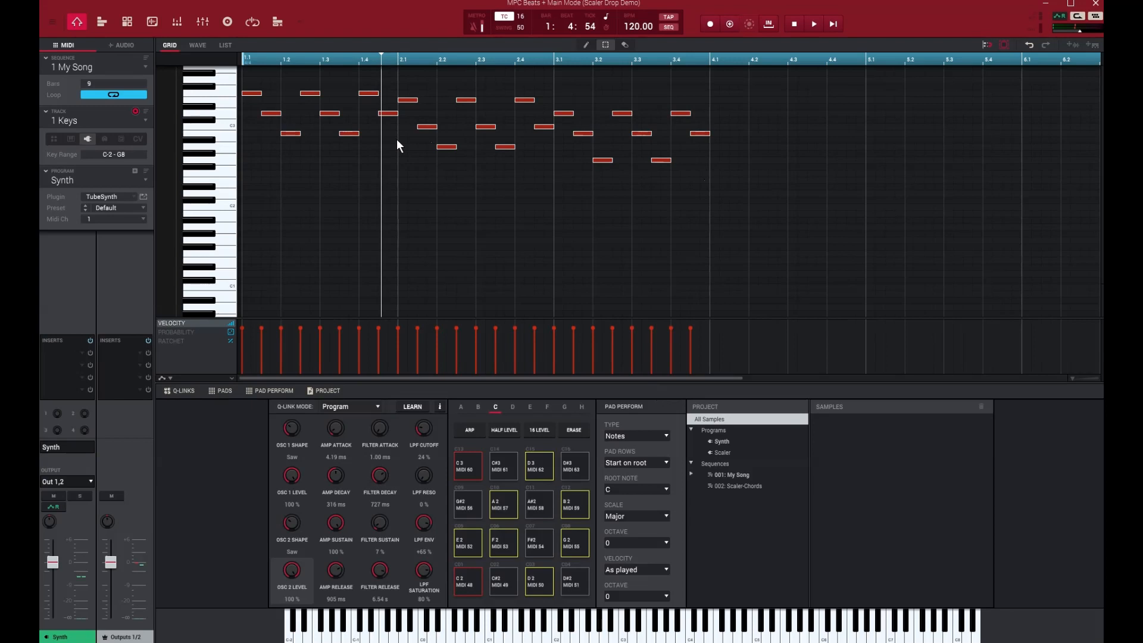
# Merge all events from the Scaler-Chords sequence into the Keys track of My Song, starting at bar 1
pyautogui.click(52, 22)
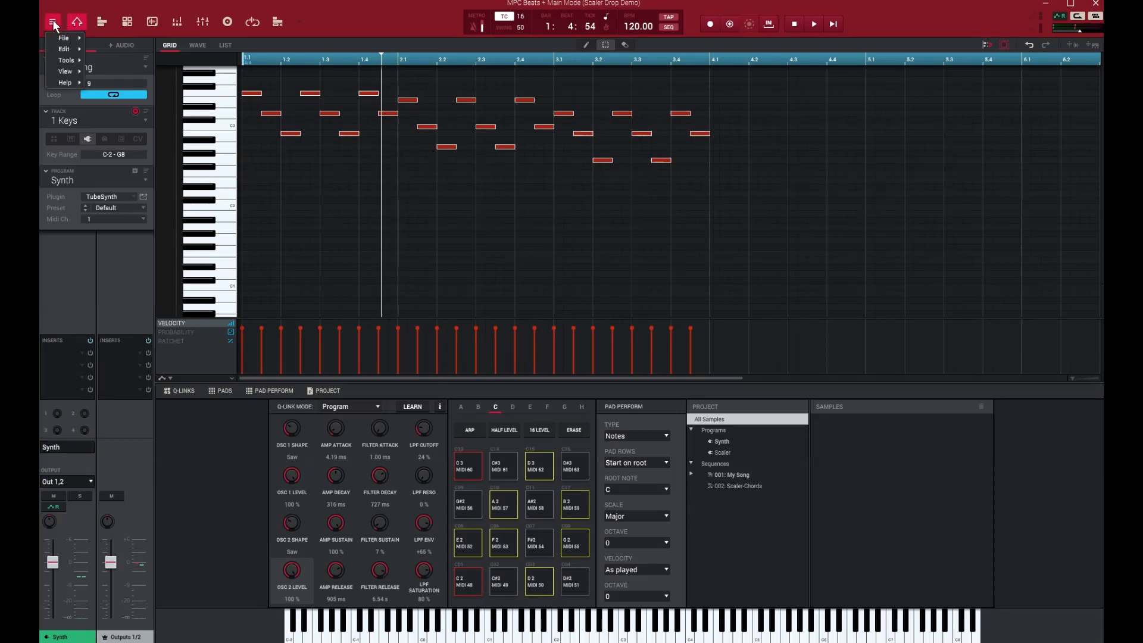
pyautogui.moveTo(67, 48)
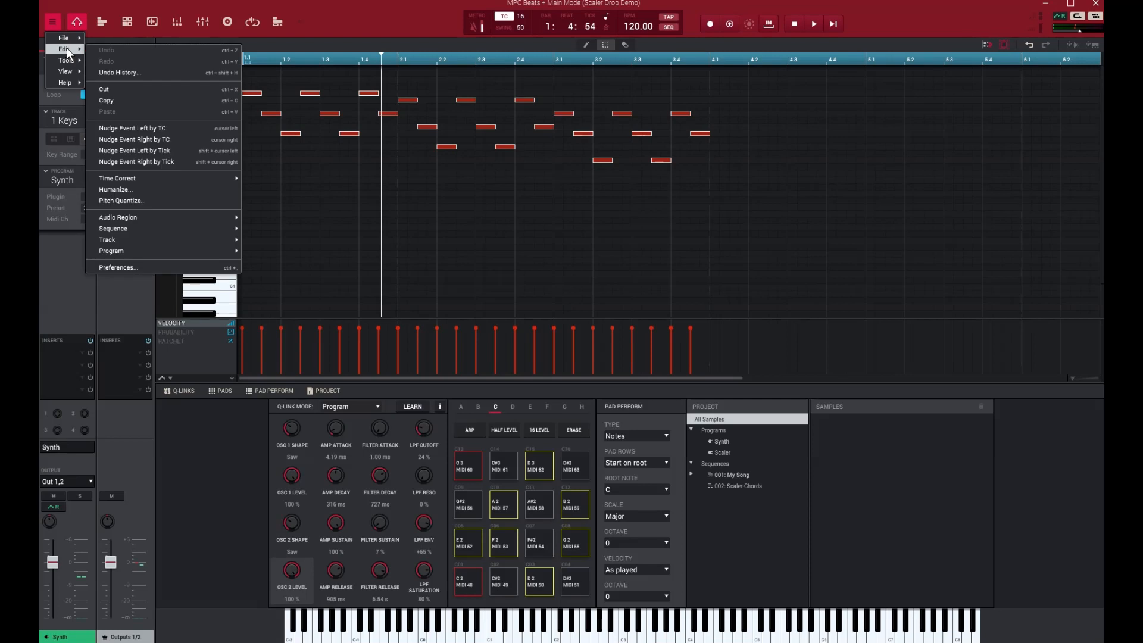
pyautogui.moveTo(136, 228)
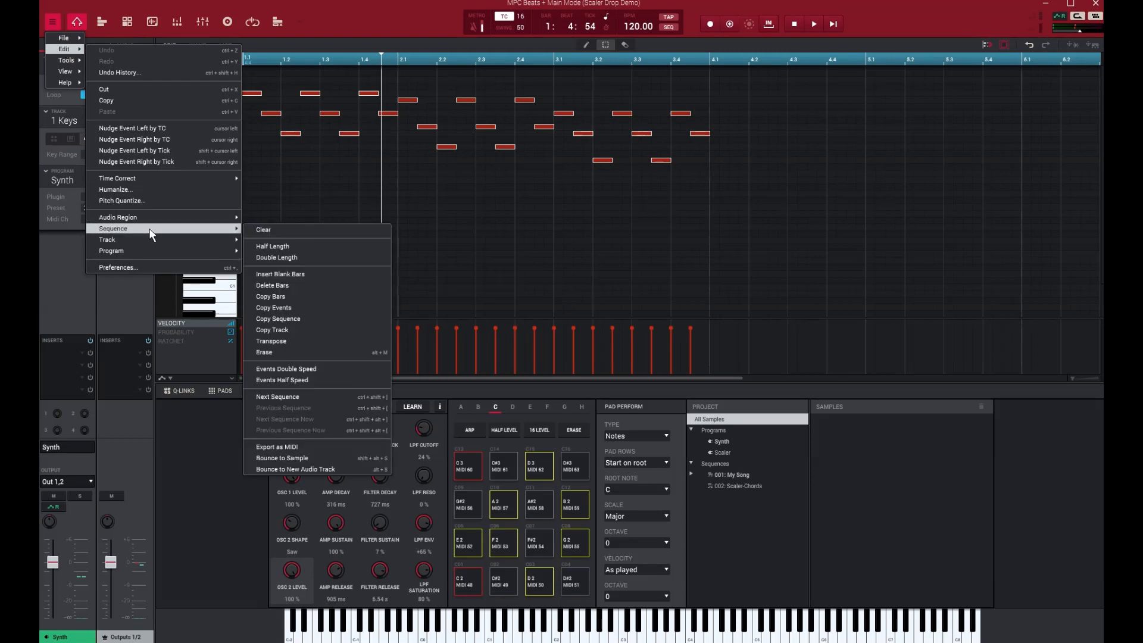
pyautogui.click(294, 307)
pyautogui.click(573, 307)
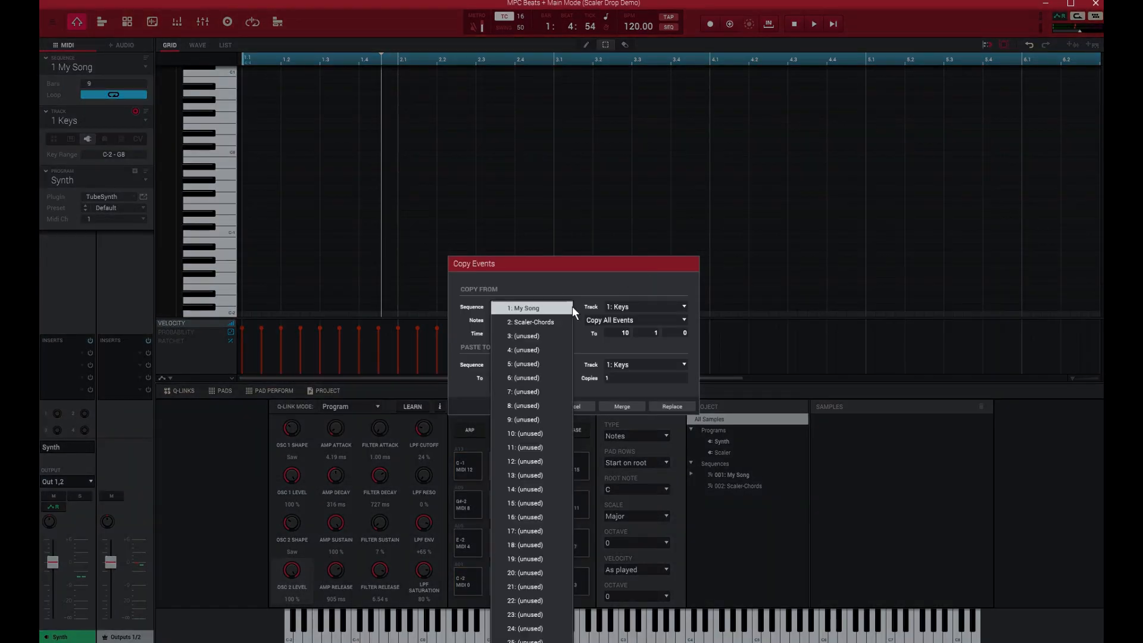
pyautogui.click(544, 323)
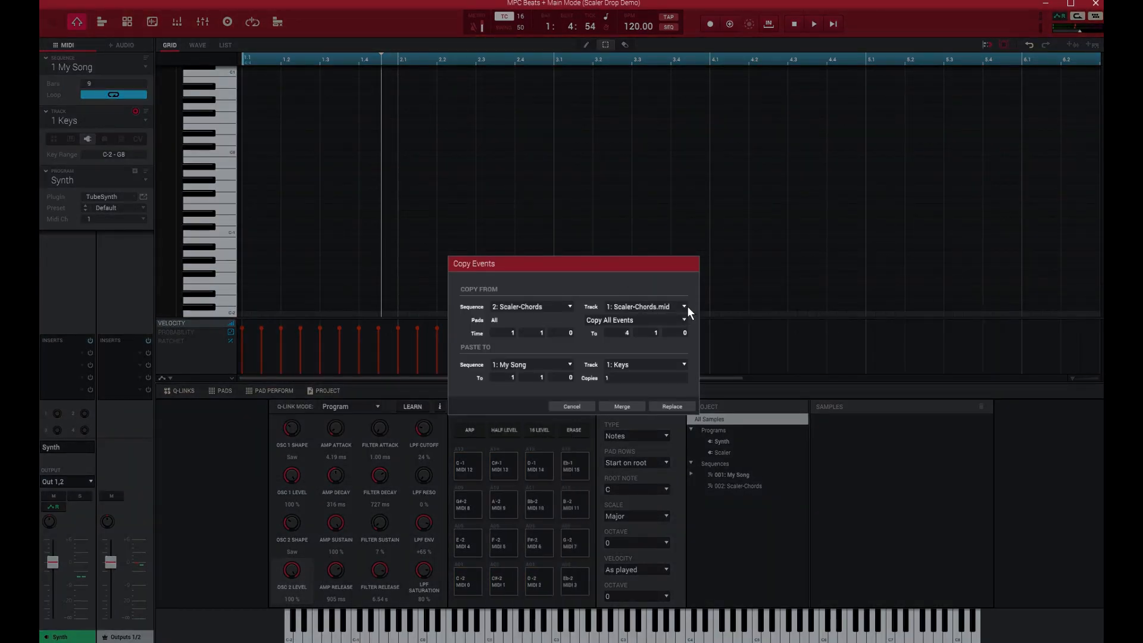
pyautogui.click(685, 306)
pyautogui.click(648, 322)
pyautogui.click(622, 406)
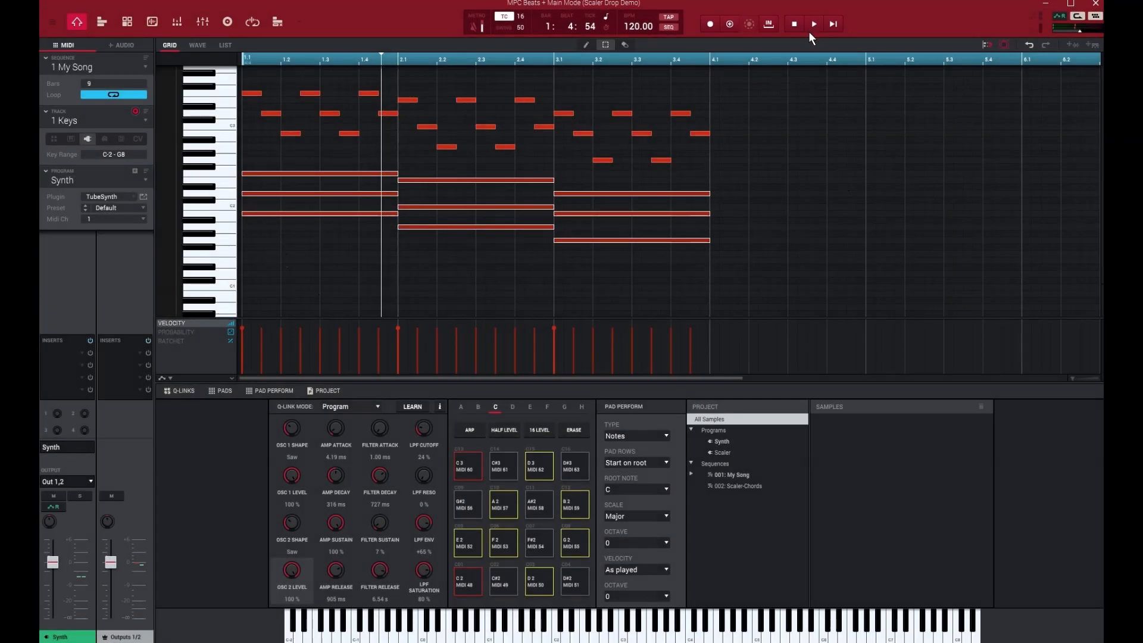
# Play the sequence from the start with Synth and again after assigning the Scaler program to the Keys track
pyautogui.click(833, 22)
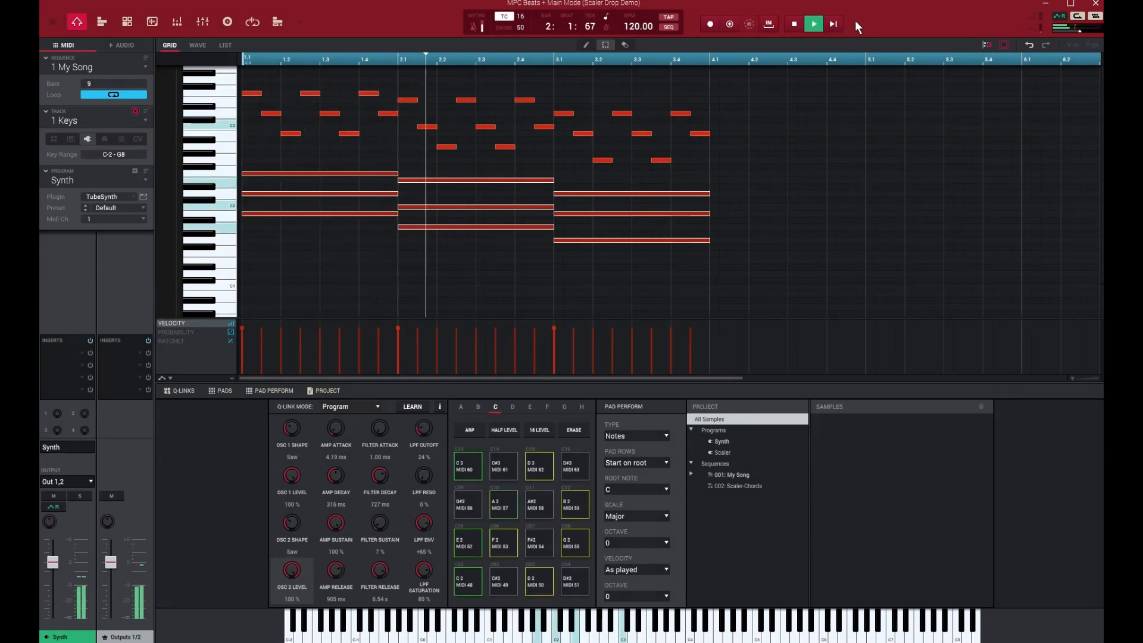
pyautogui.click(795, 23)
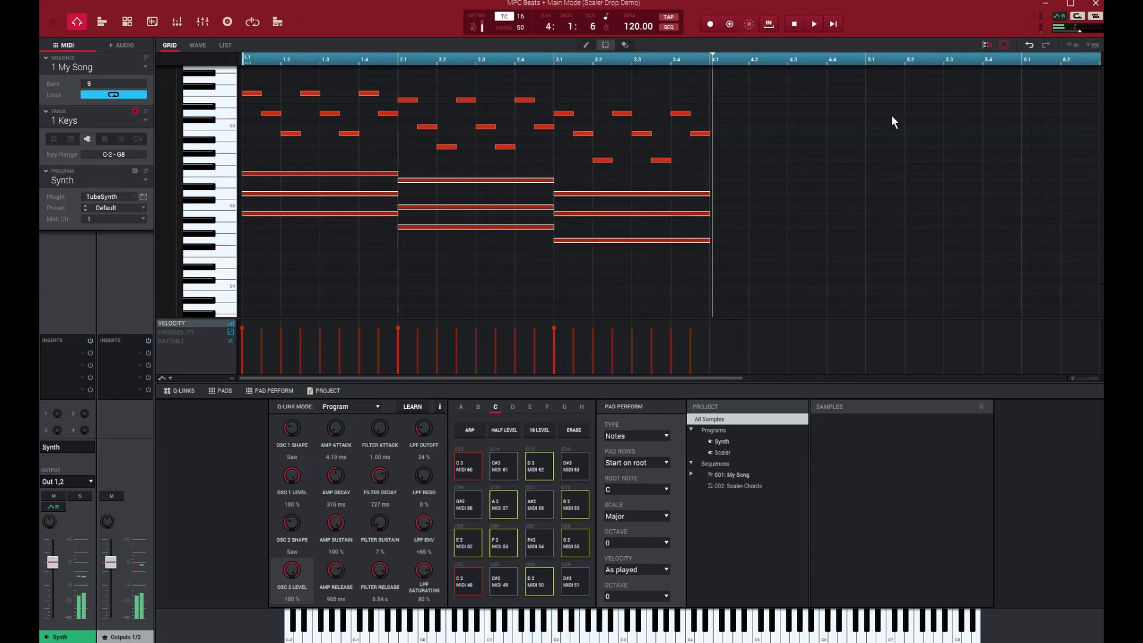
pyautogui.click(148, 181)
pyautogui.click(93, 218)
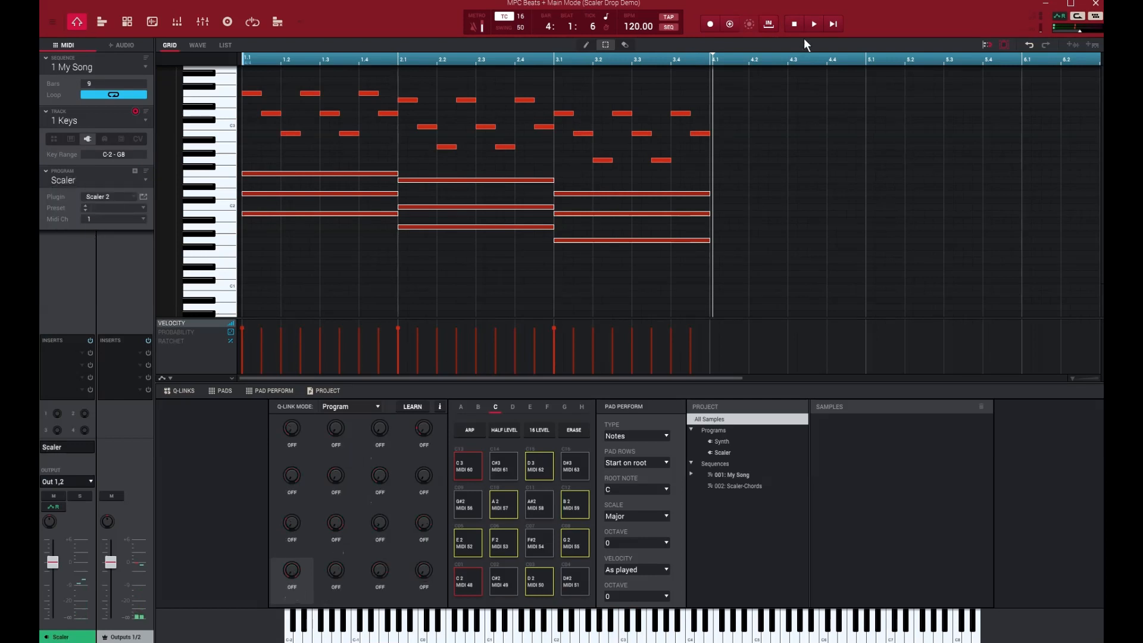
pyautogui.click(832, 23)
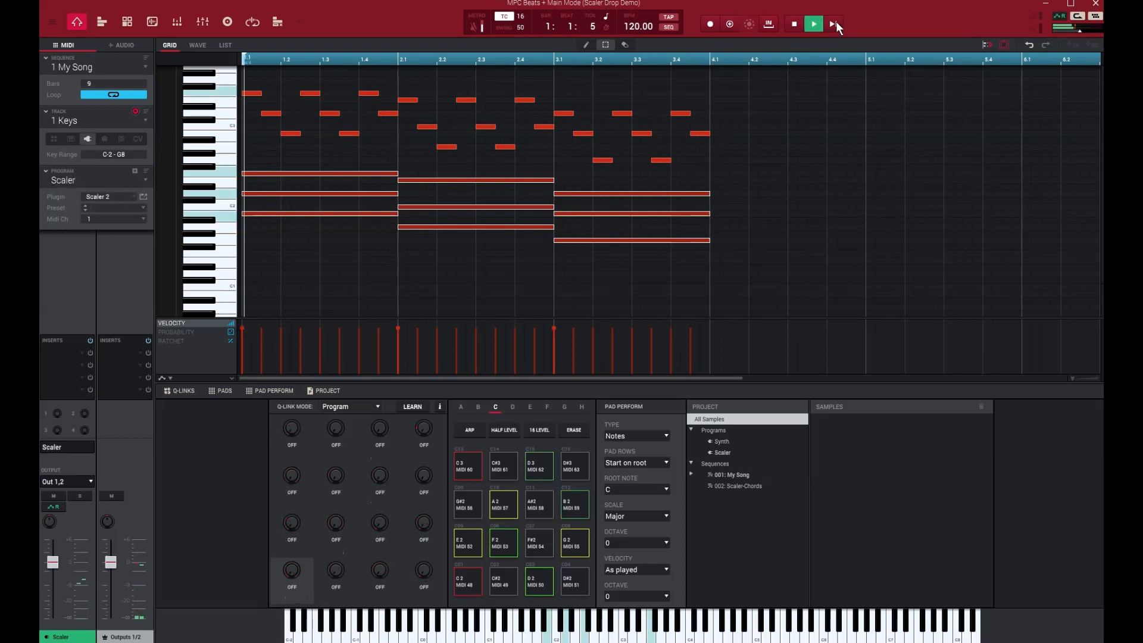
pyautogui.click(797, 22)
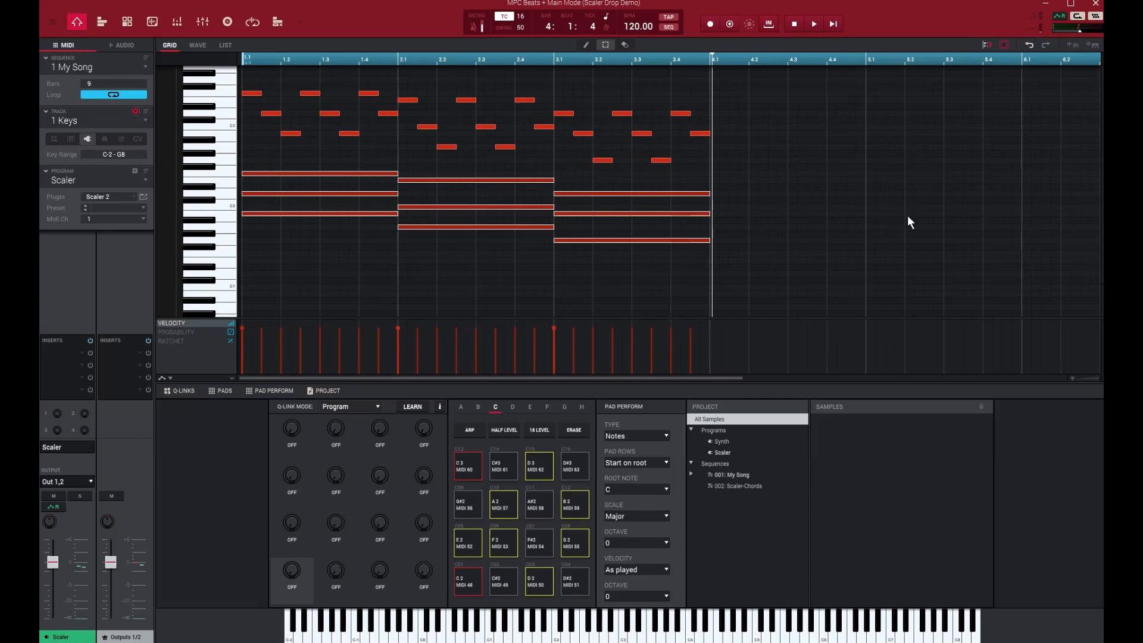
# Open the Scaler 2 plugin and turn on Perform mode with the Performances expression Basic Perf 1 at X0.5 speed
pyautogui.click(143, 197)
pyautogui.moveTo(855, 207); pyautogui.dragTo(842, 246)
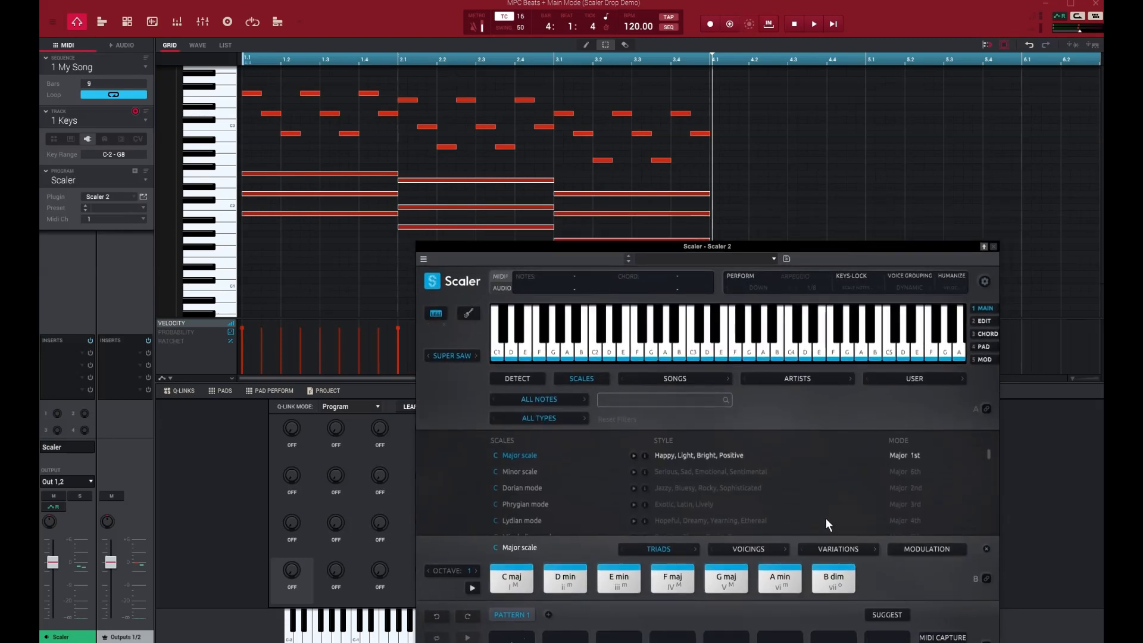
pyautogui.click(741, 276)
pyautogui.click(792, 276)
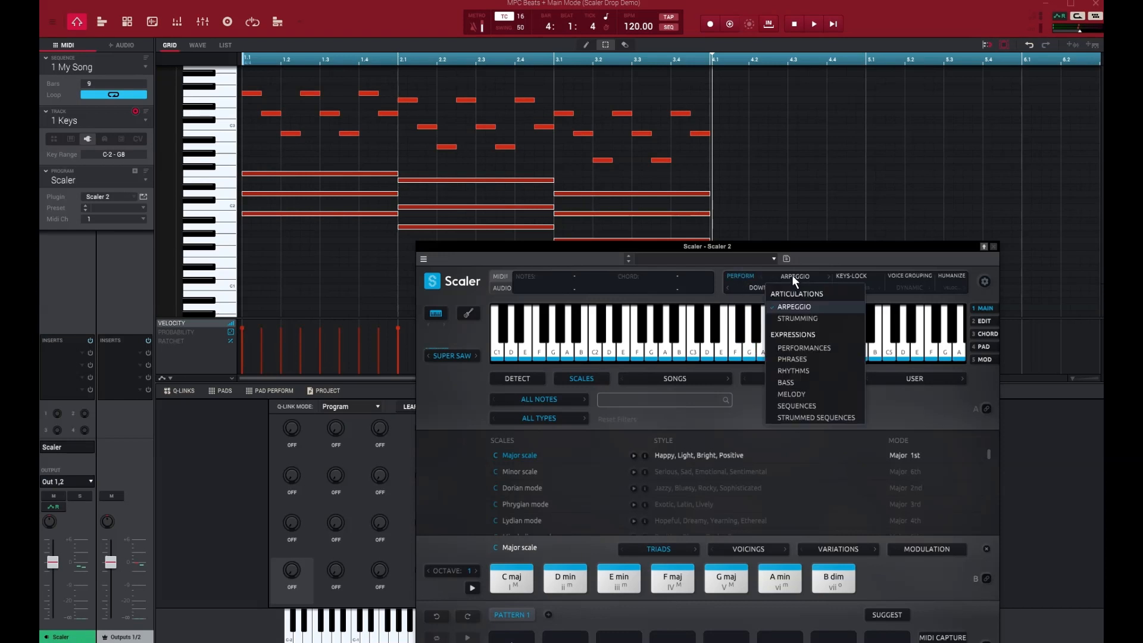
pyautogui.click(801, 348)
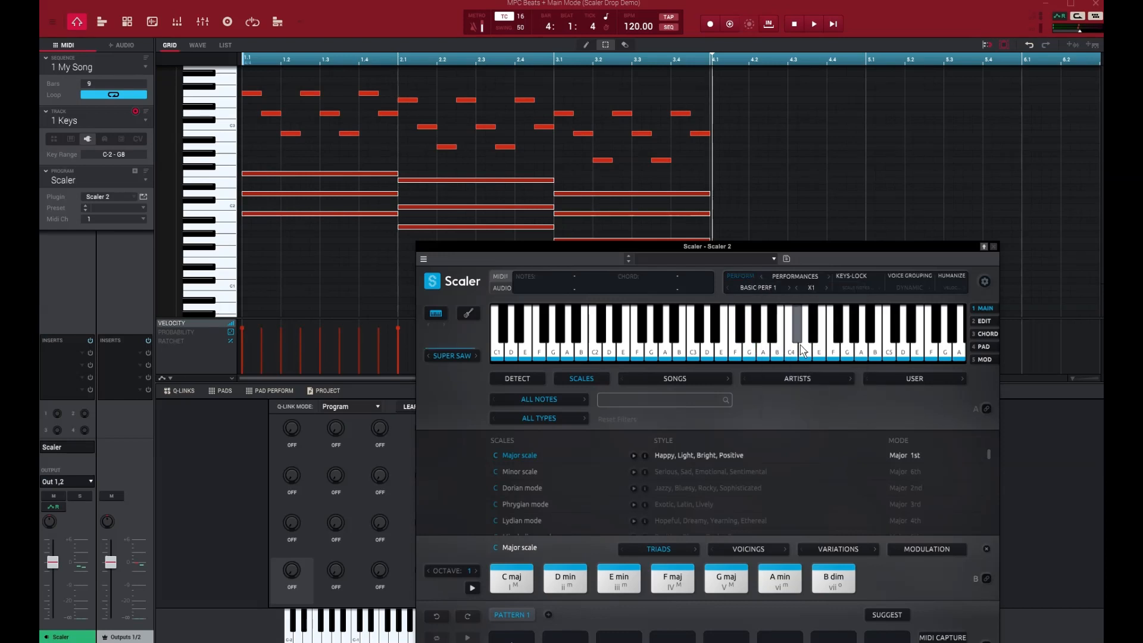
pyautogui.click(797, 288)
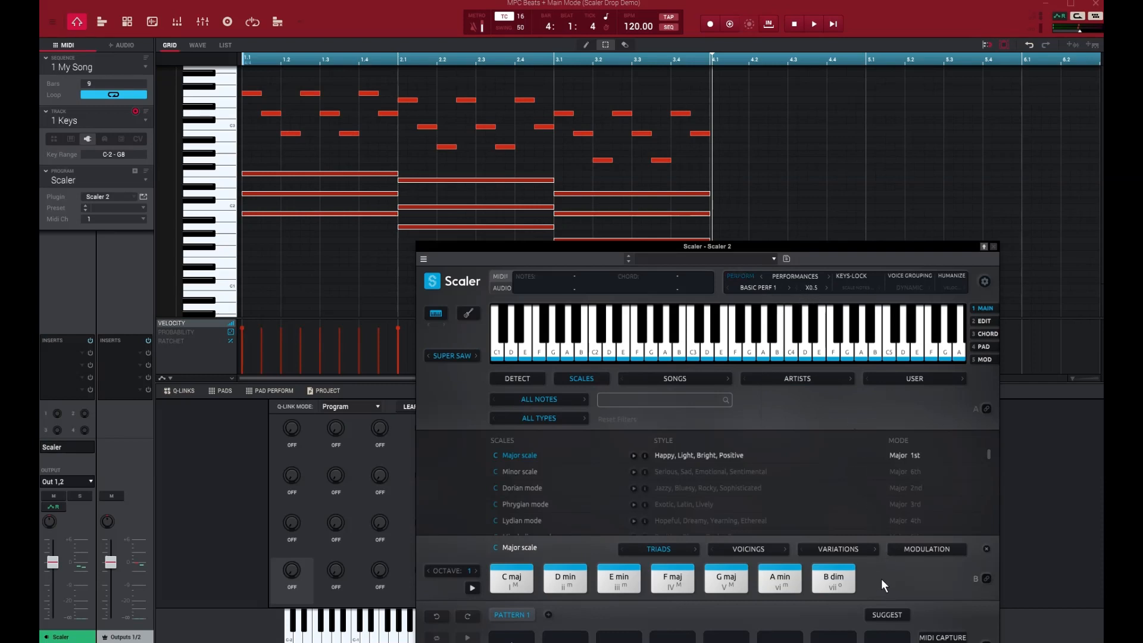
# Preview the G maj, A min and B dim chords with the performance applied
pyautogui.click(717, 578)
pyautogui.click(780, 581)
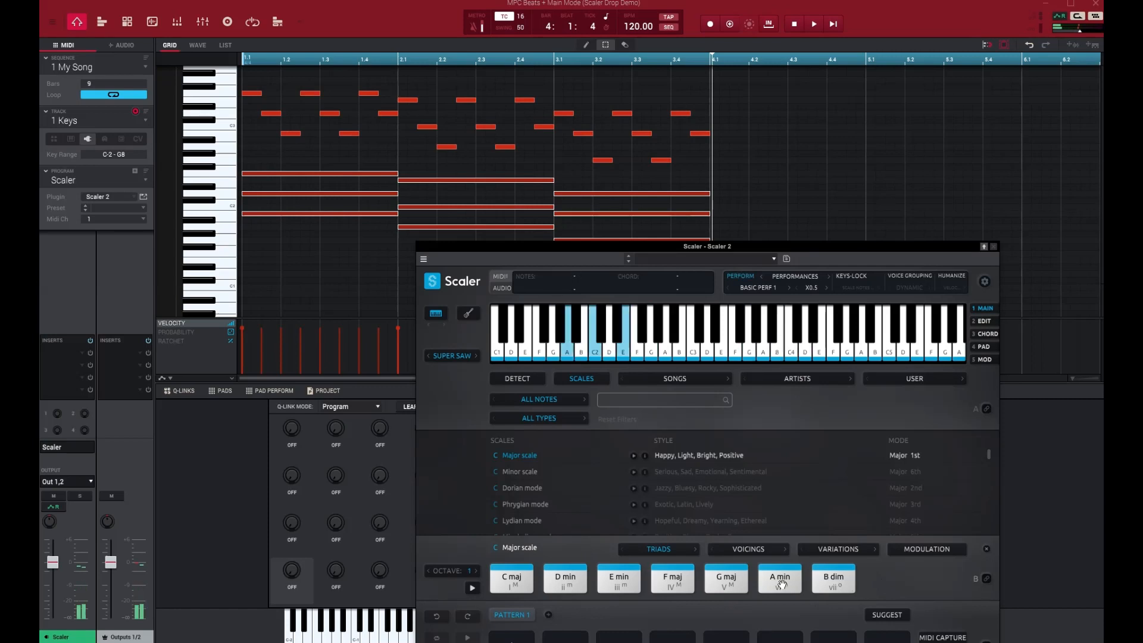
pyautogui.click(834, 580)
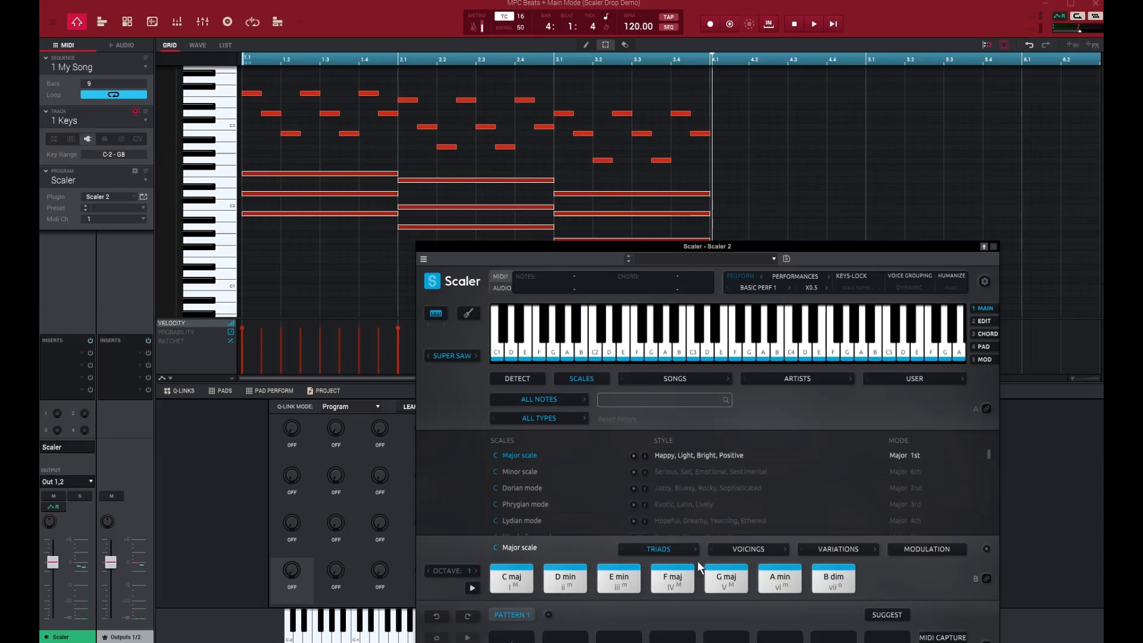
# Select the G maj, A min and B dim chords together and load their performance as MIDI into sequence 2, Scaler-Chords
pyautogui.moveTo(698, 561); pyautogui.dragTo(893, 599)
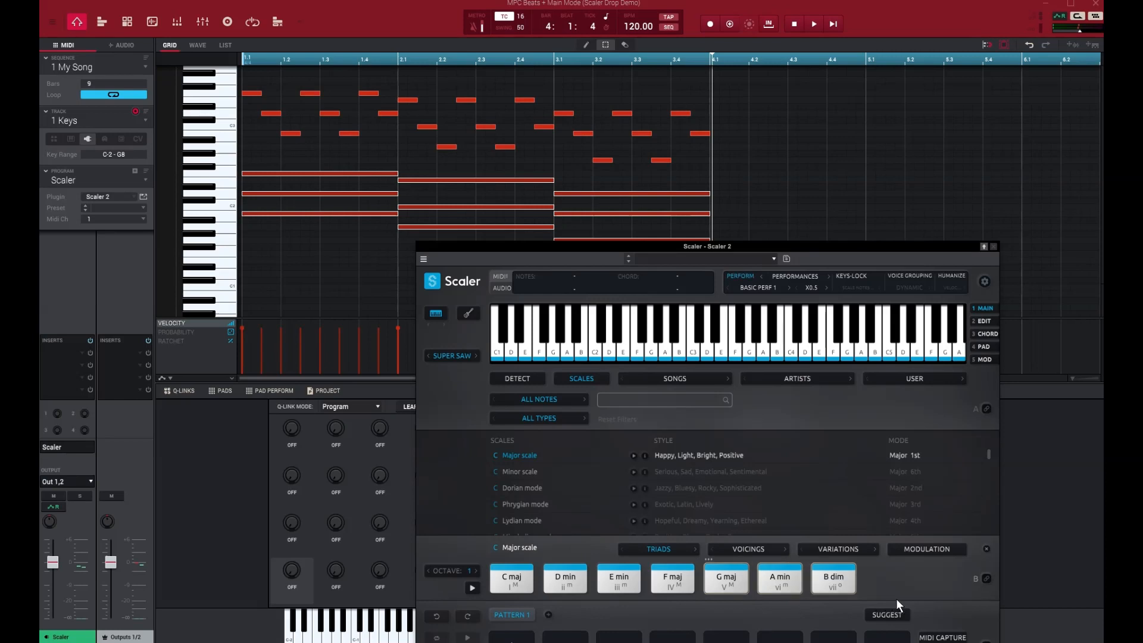
pyautogui.moveTo(726, 586); pyautogui.dragTo(285, 254)
pyautogui.click(994, 246)
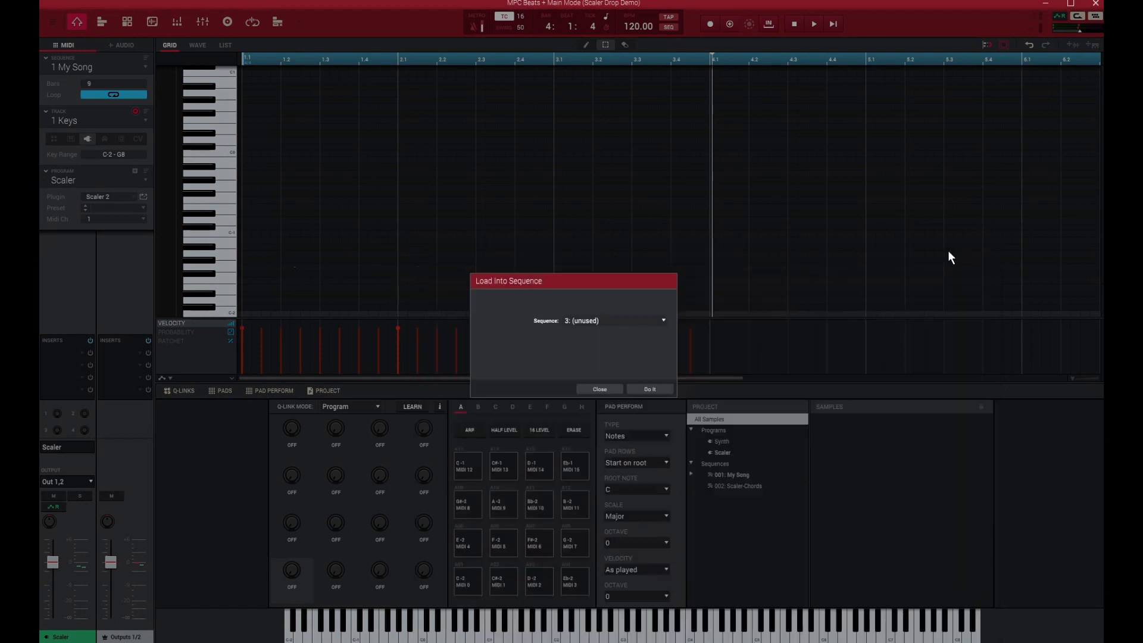
pyautogui.click(667, 320)
pyautogui.click(624, 306)
pyautogui.click(651, 388)
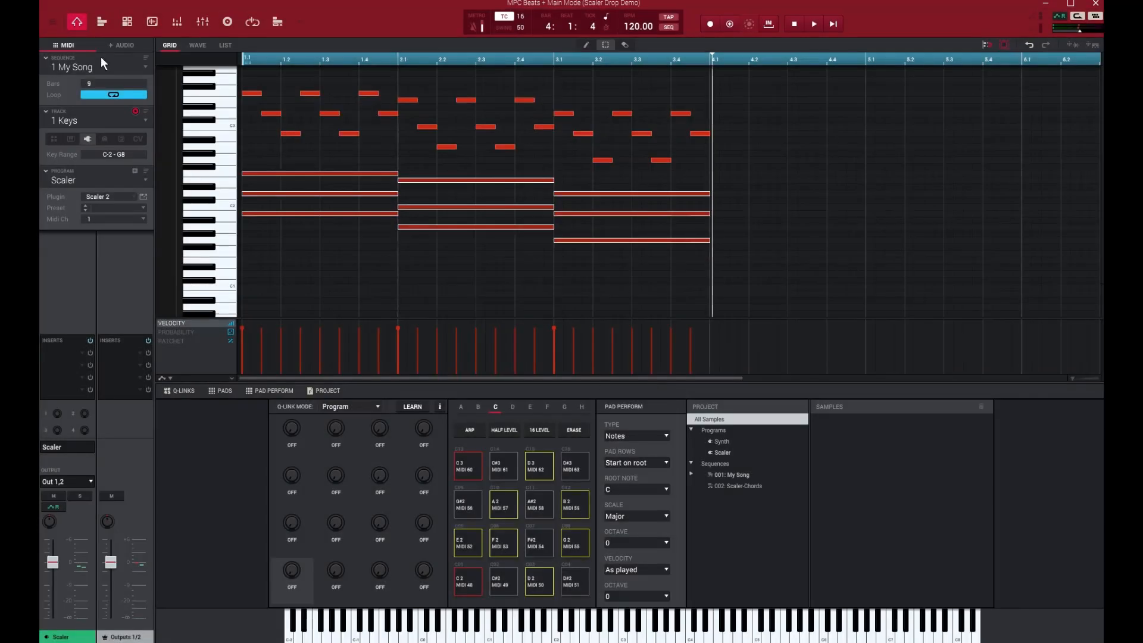
# Merge all events from the Scaler-Chords sequence into the Keys track of My Song, starting at bar 4
pyautogui.click(52, 22)
pyautogui.moveTo(62, 50)
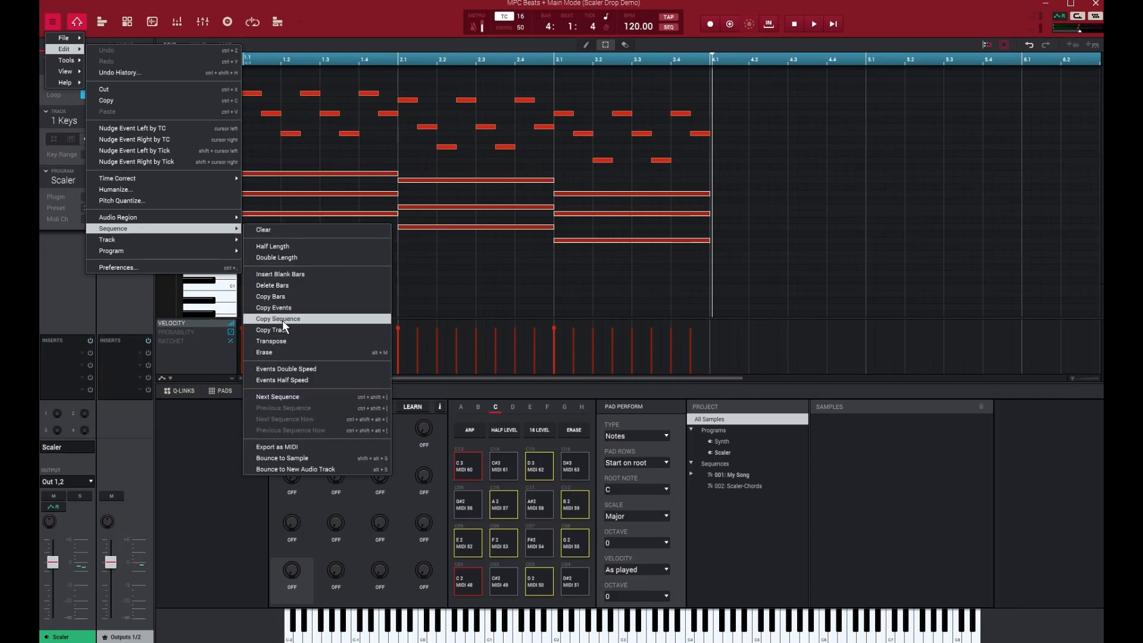
pyautogui.click(283, 313)
pyautogui.click(571, 307)
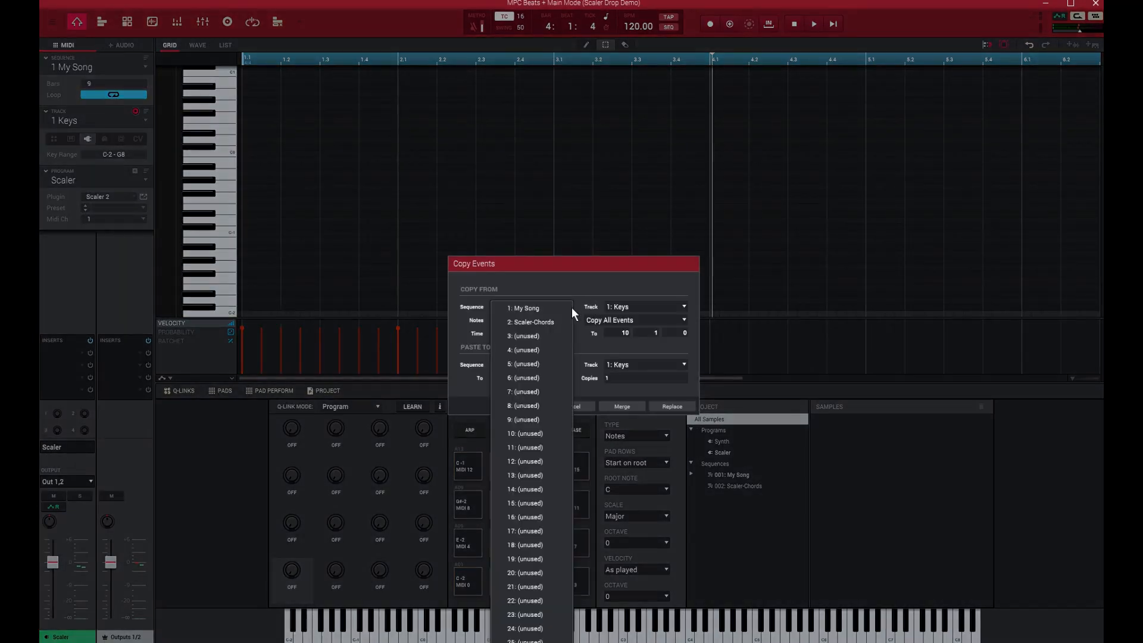
pyautogui.click(539, 322)
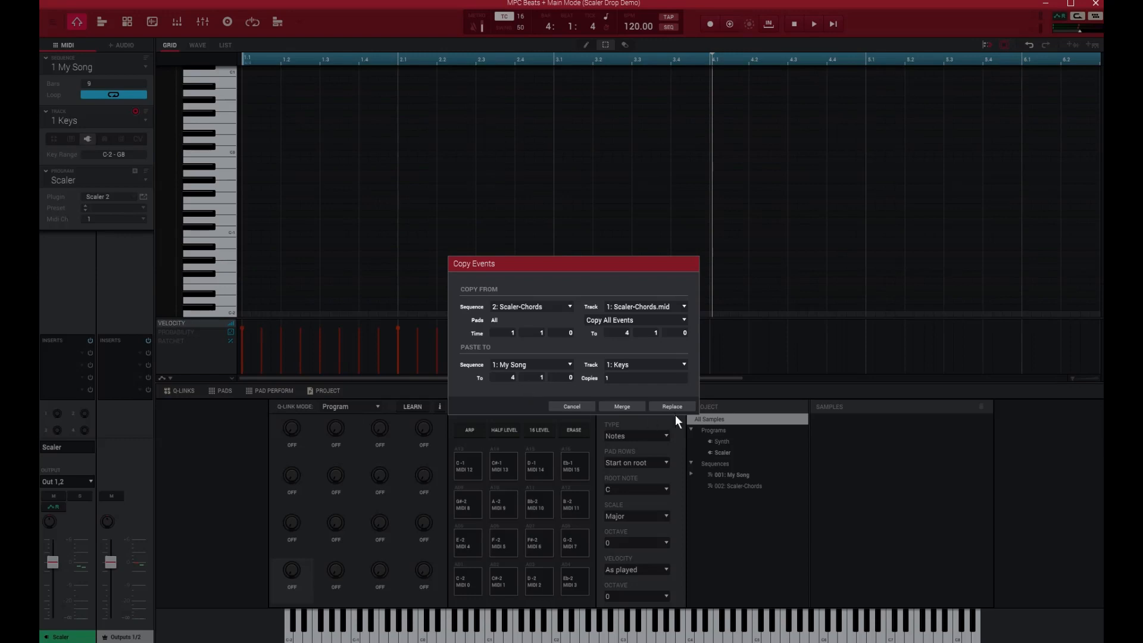
pyautogui.click(626, 406)
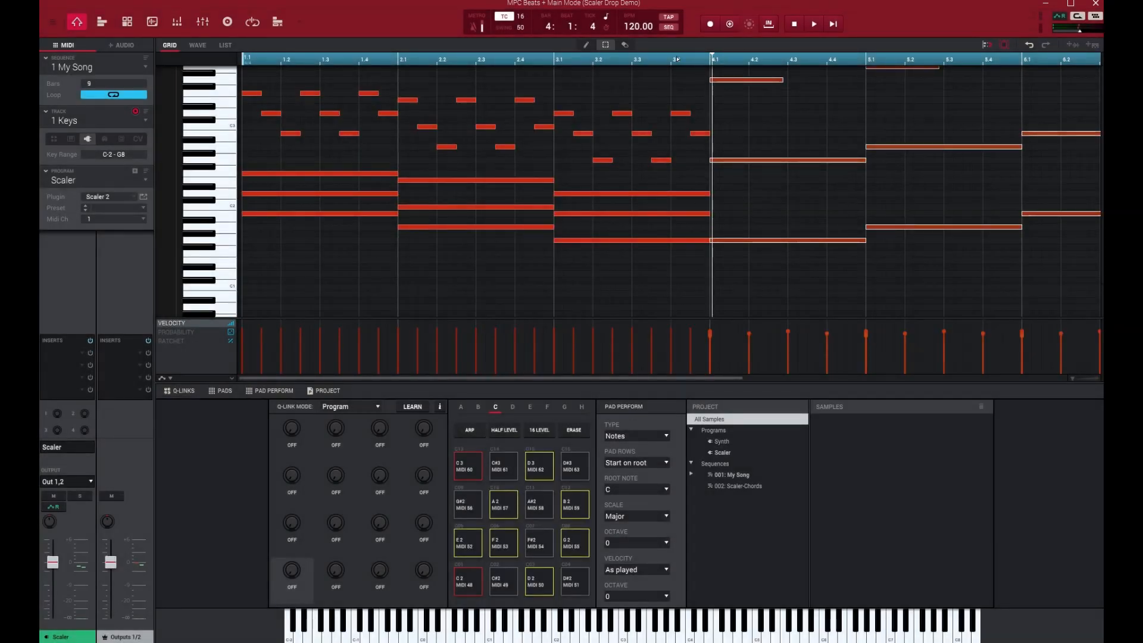
# Assign the Synth program back to the Keys track and play the newly merged performance
pyautogui.moveTo(719, 58); pyautogui.dragTo(669, 26)
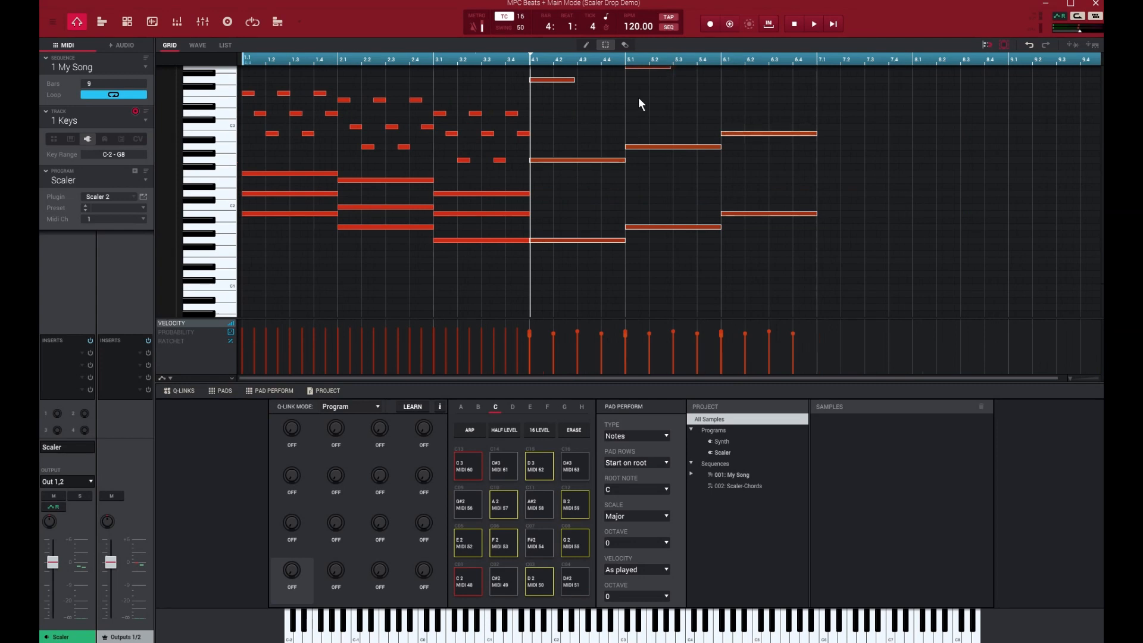
pyautogui.scroll(5, 633, 113)
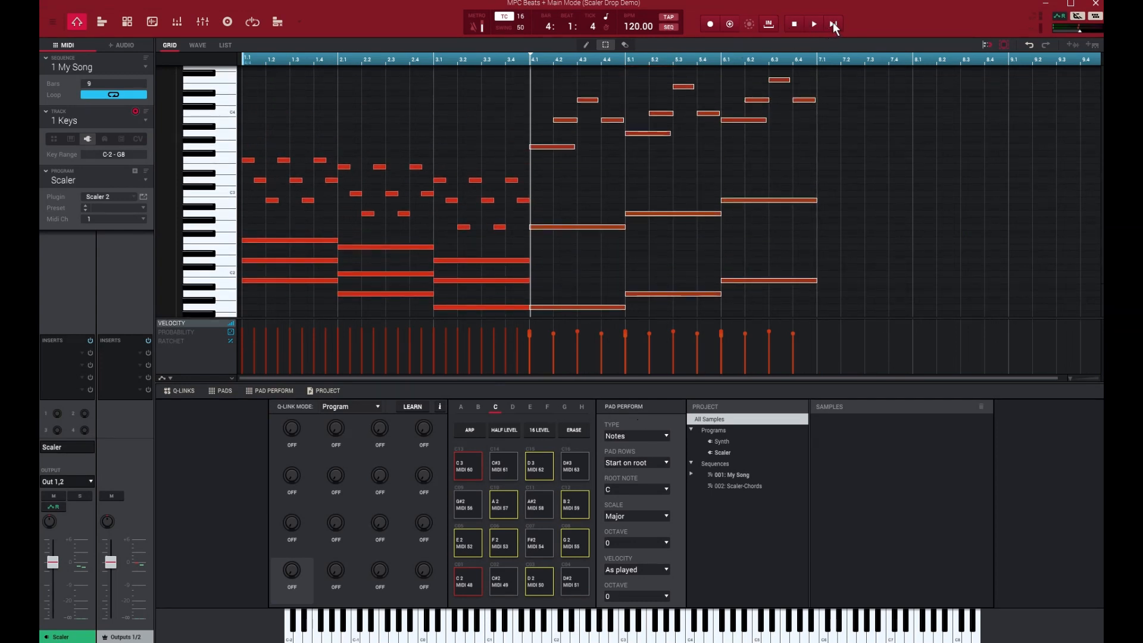
pyautogui.click(146, 179)
pyautogui.click(99, 204)
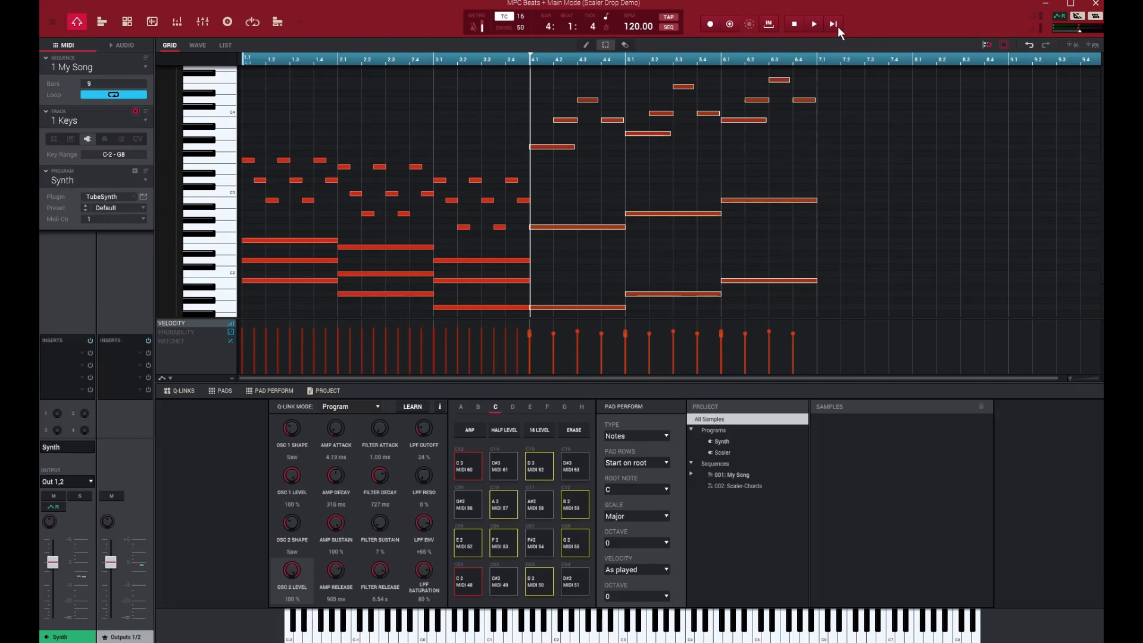
pyautogui.press('space')
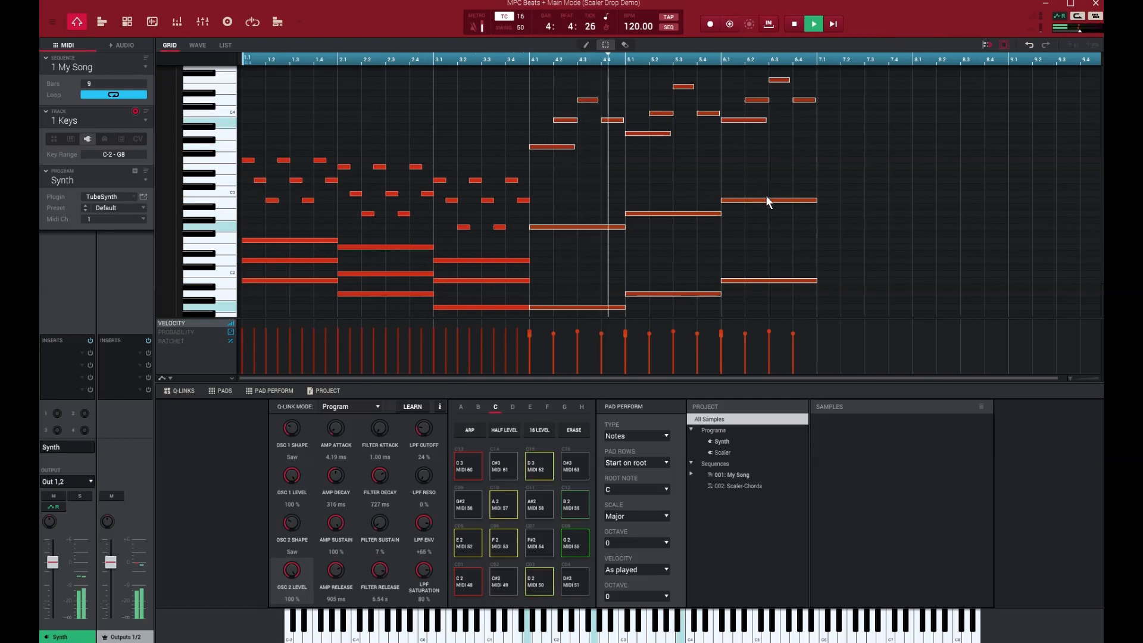
pyautogui.click(796, 22)
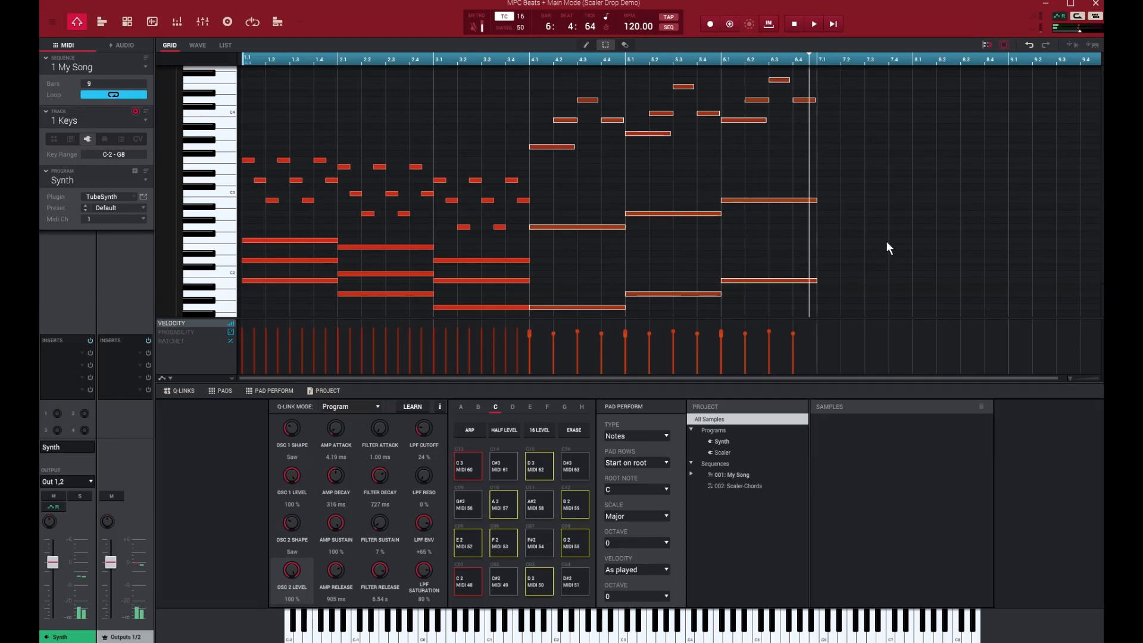